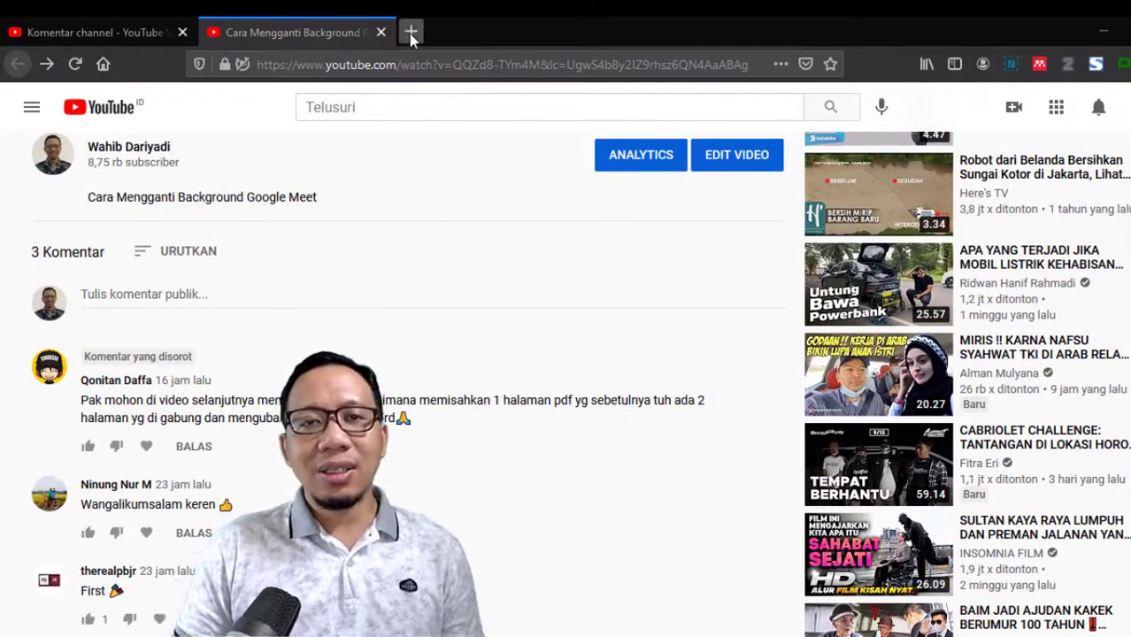
Step: Search Google for 'ilovepdf' in a new Firefox tab
left_click(411, 32)
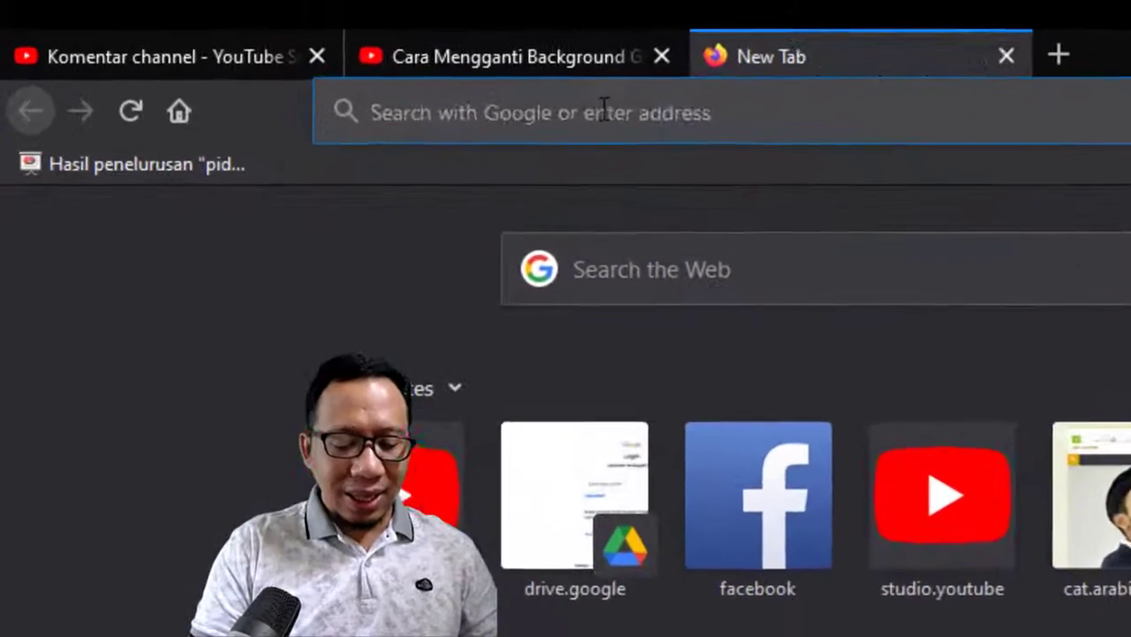
type("ilo")
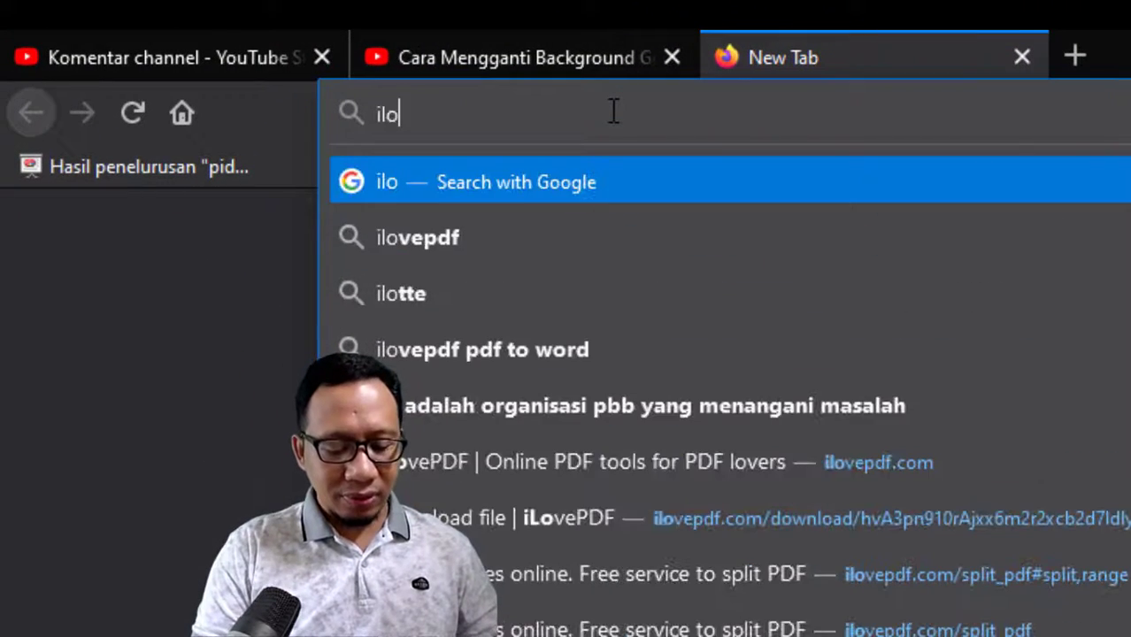
type("ve")
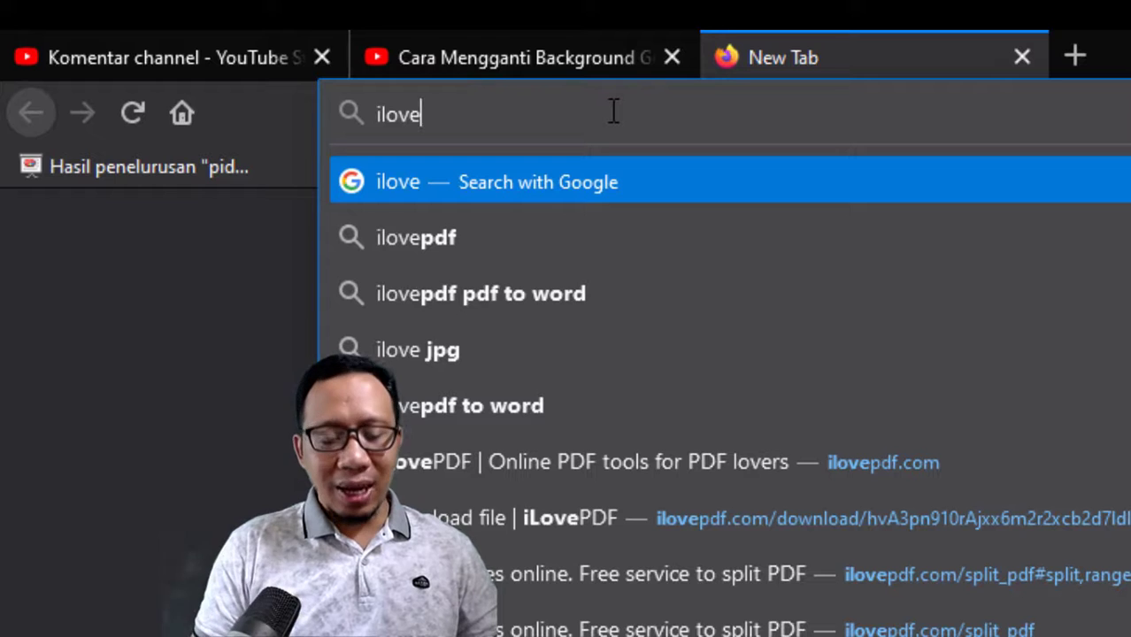
type("pdf")
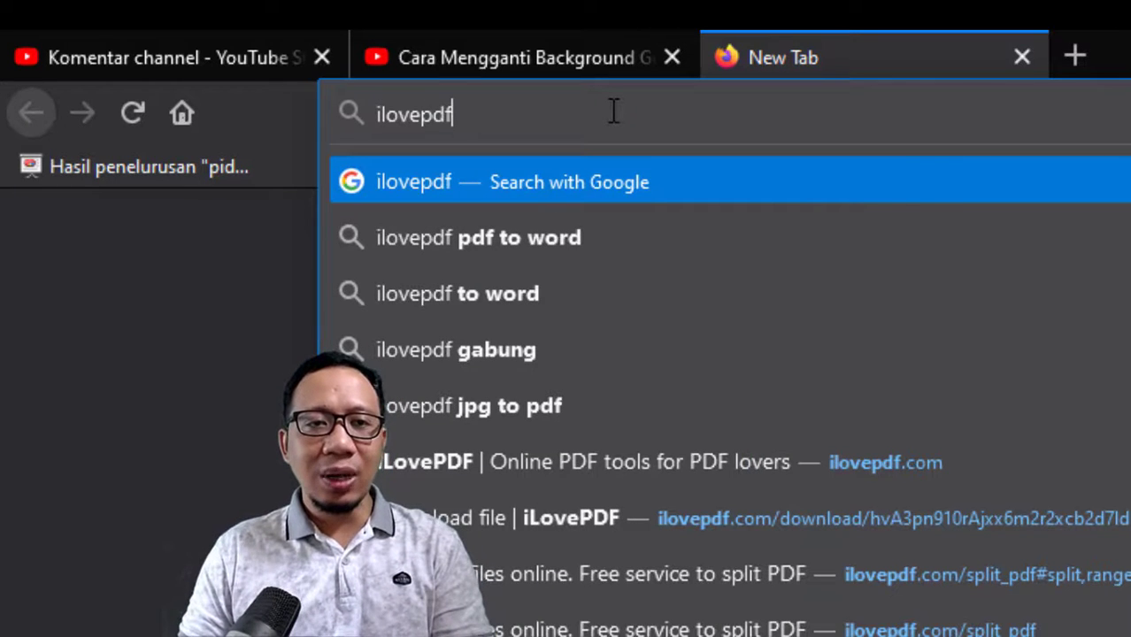
key("Return")
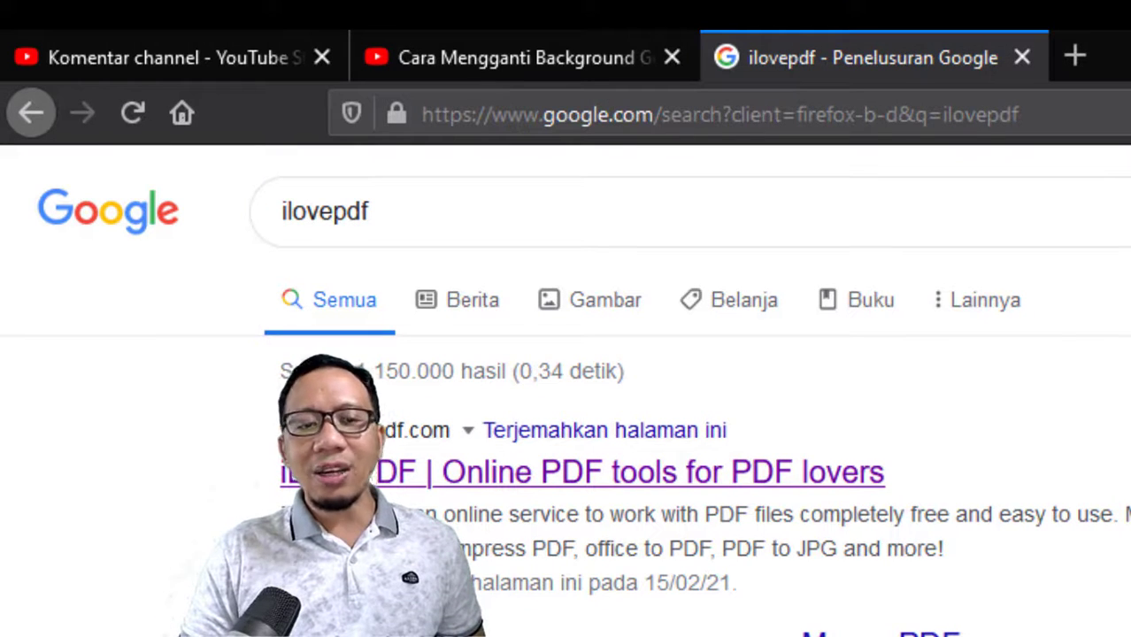
Step: Open the iLovePDF website from the first search result and check its web address
left_click(677, 478)
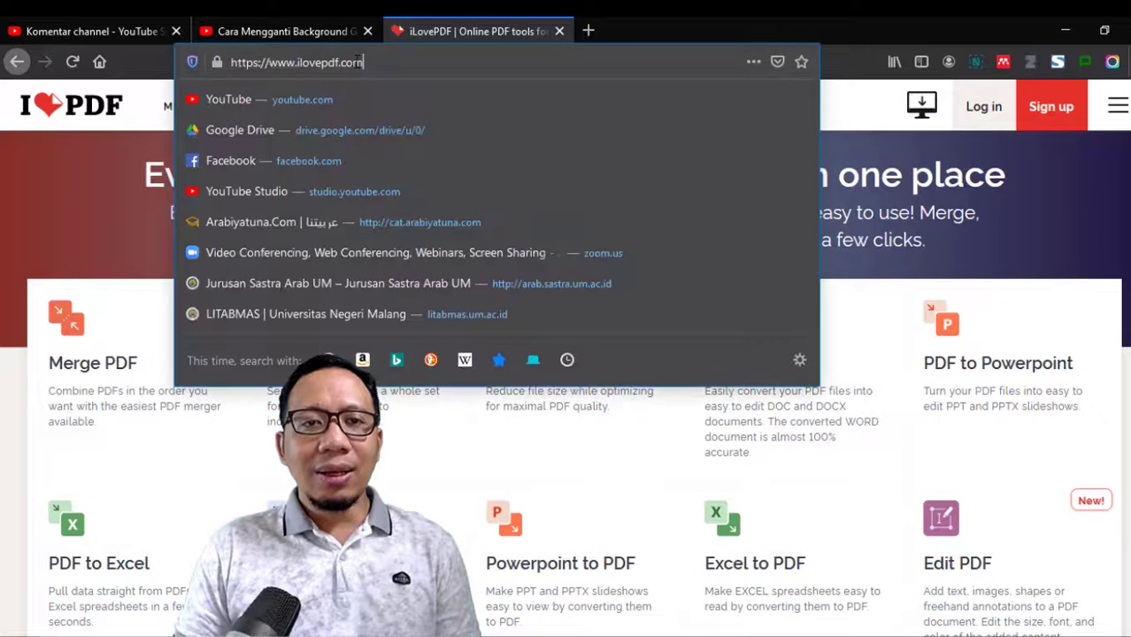
left_click_drag(379, 62, 309, 62)
key("shift+Left")
key("shift+Left")
key("shift+Left")
key("shift+Left")
key("shift+Left")
key("shift+Left")
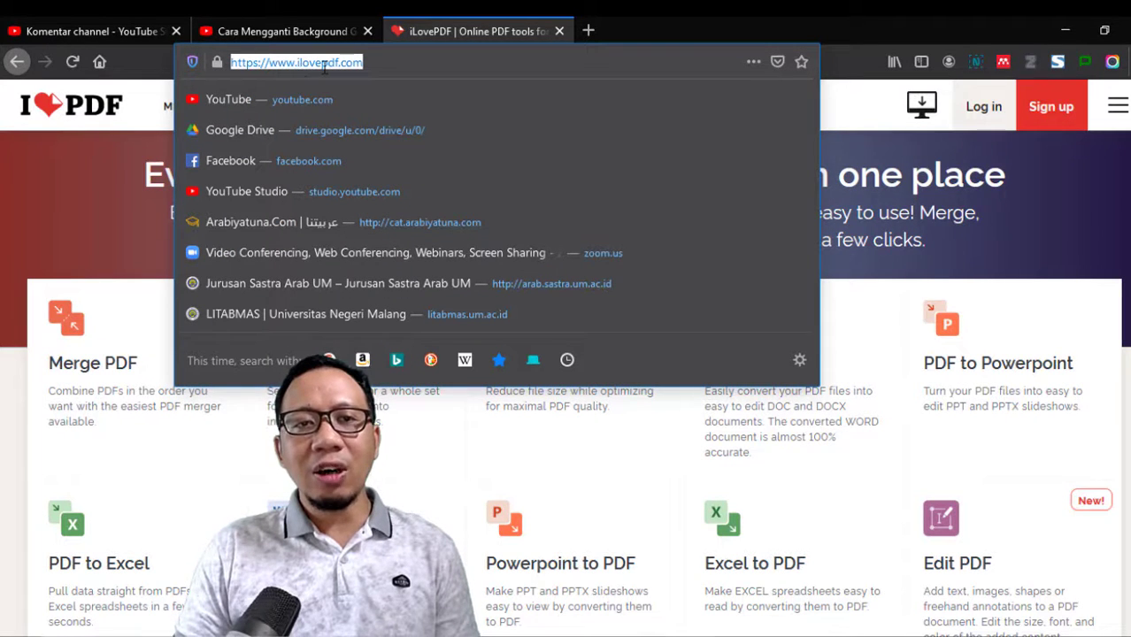
left_click(407, 62)
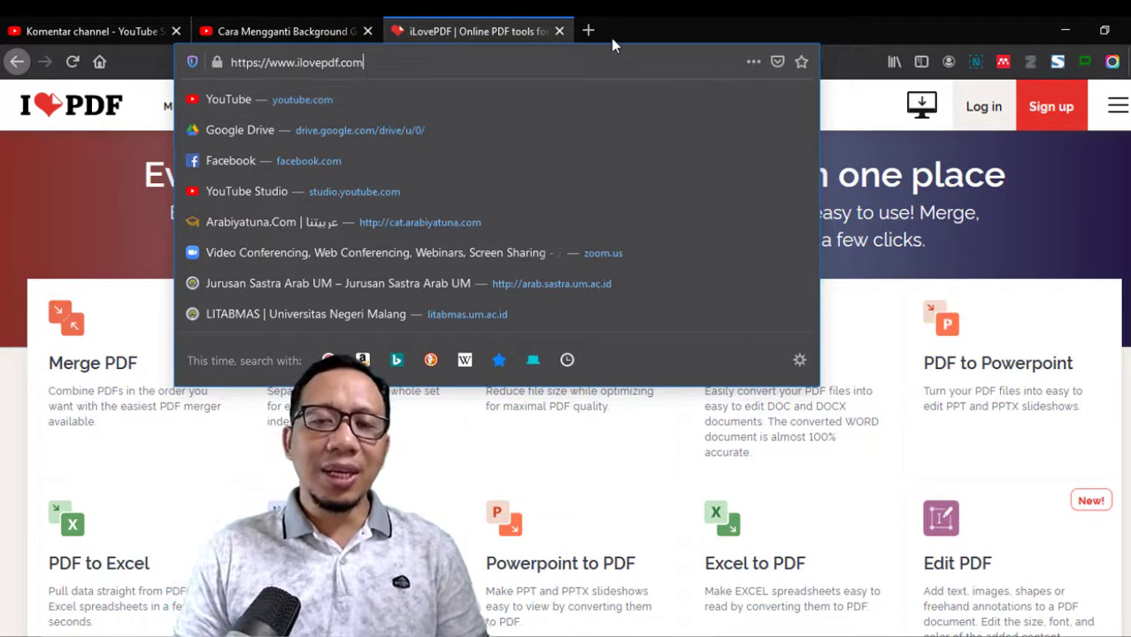
left_click(1015, 174)
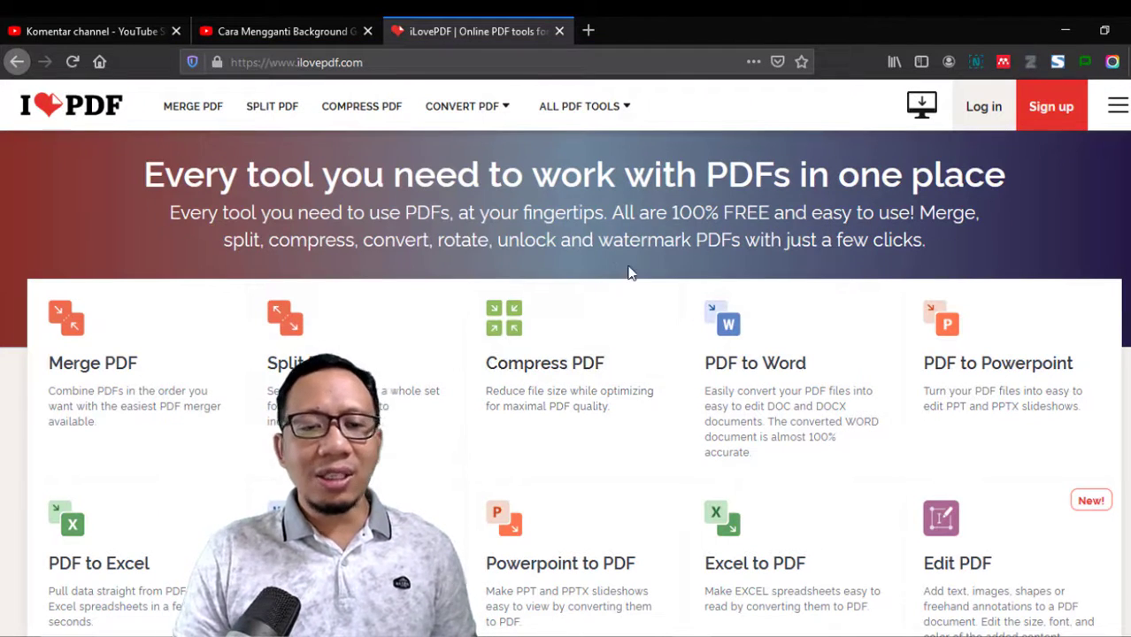
Step: Scroll through the iLovePDF tool grid with Merge PDF, Split PDF and PDF to Word
scroll(637, 273, "down", 2)
scroll(575, 292, "down", 5)
scroll(442, 327, "down", 2)
scroll(266, 358, "down", 7)
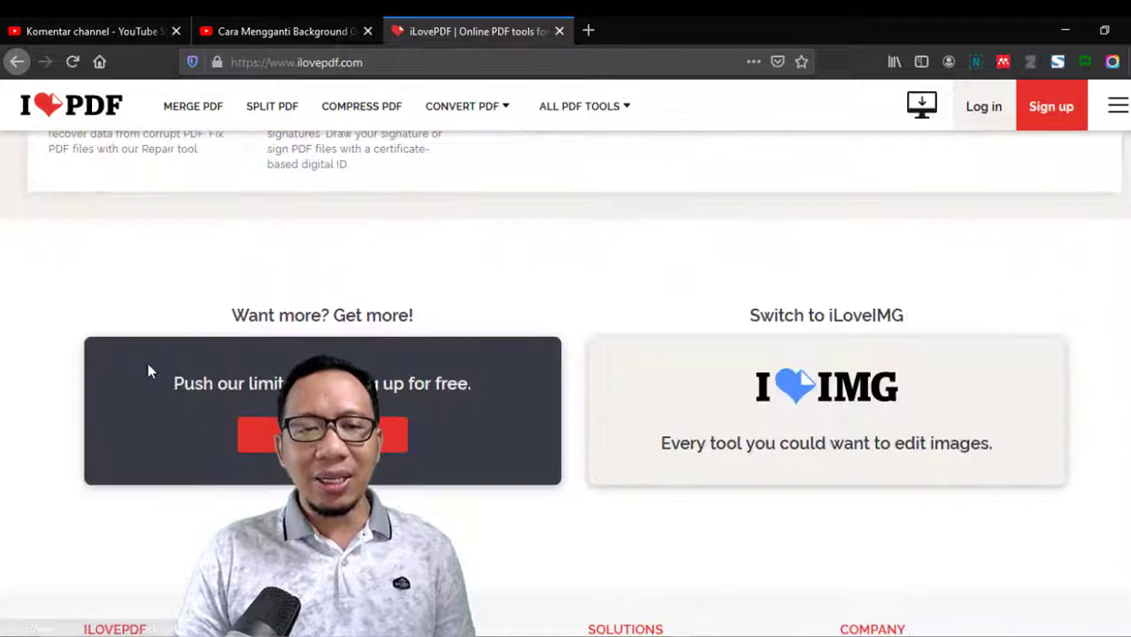
scroll(666, 303, "up", 15)
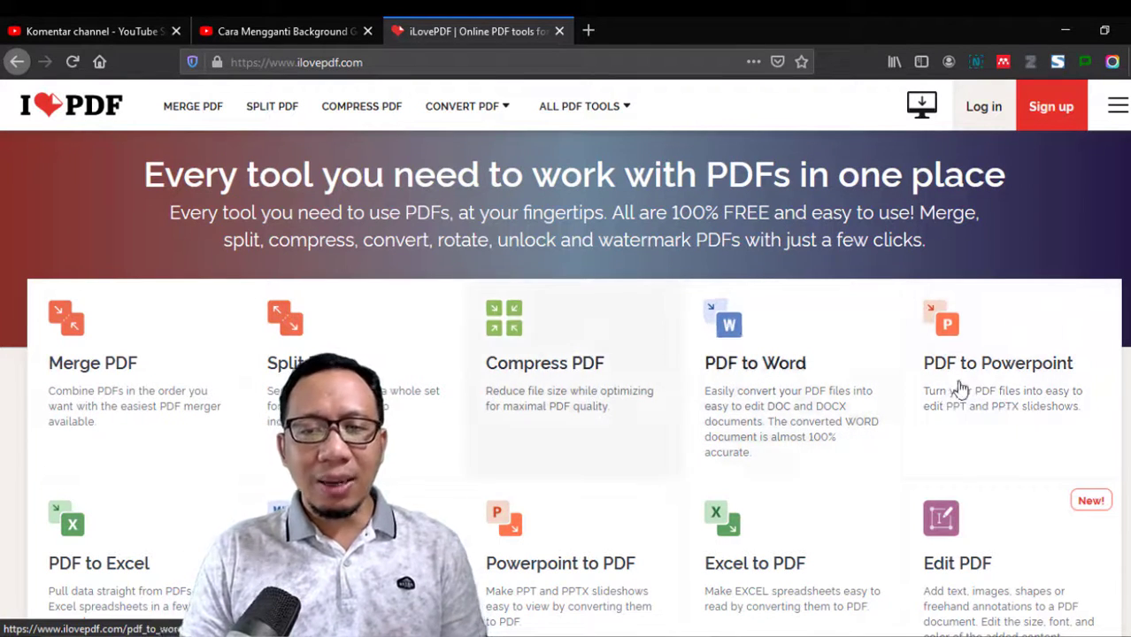
scroll(1001, 394, "down", 3)
scroll(1001, 394, "up", 1)
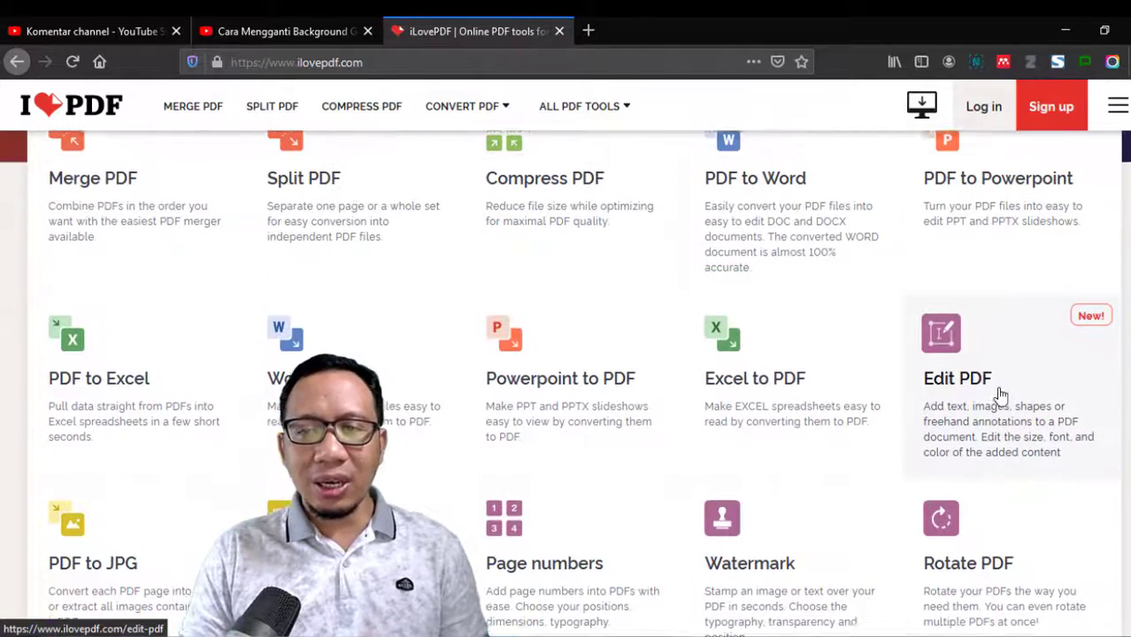
scroll(559, 380, "up", 1)
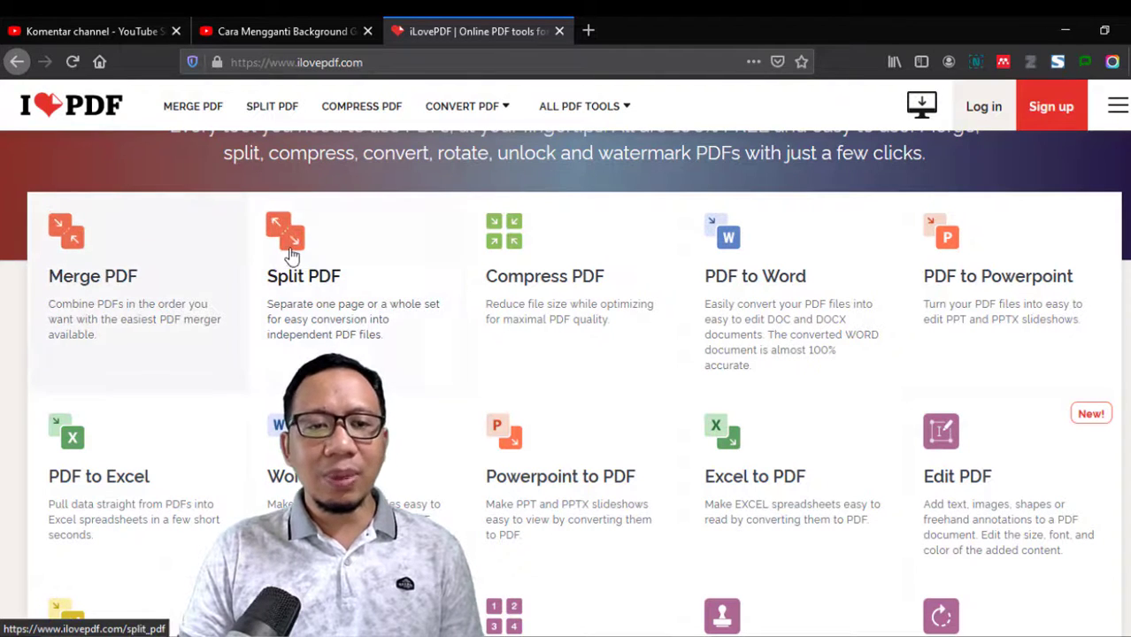
Step: Upload the 14-page kelompok 1 C8 Akidah Islam slides PDF from Downloads into Split PDF
left_click(294, 255)
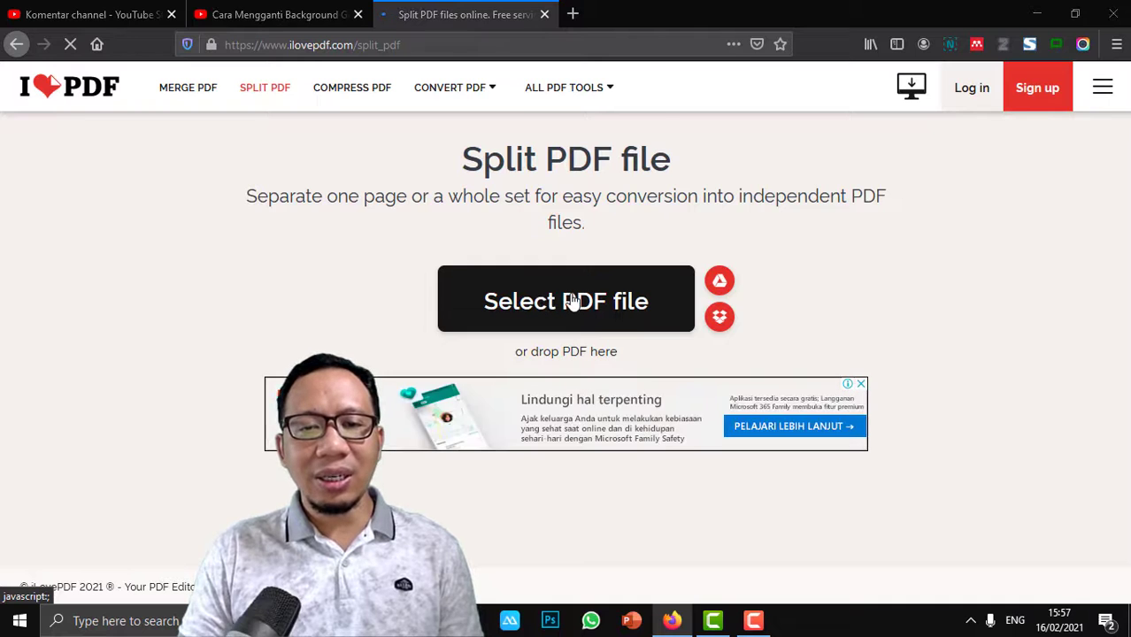
left_click(571, 301)
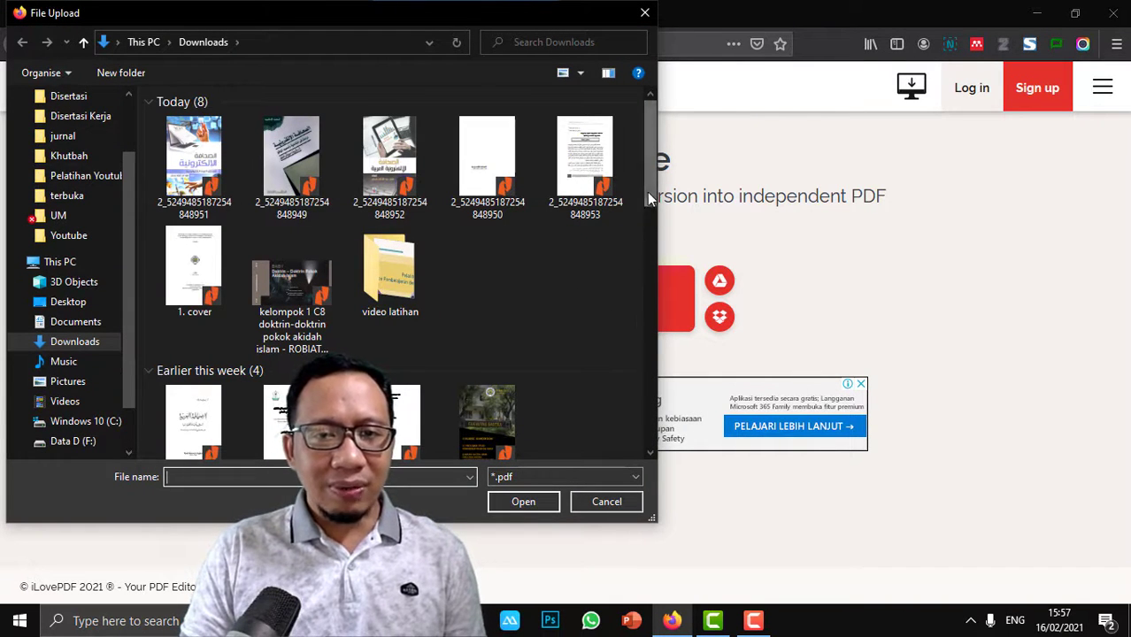
left_click_drag(646, 197, 647, 221)
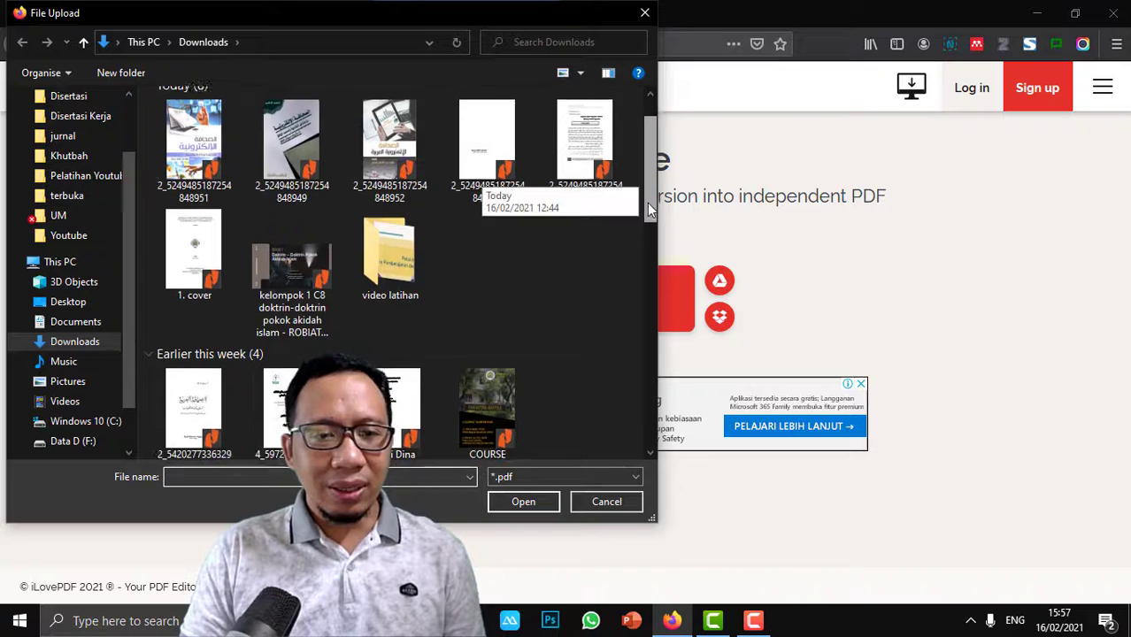
double_click(298, 240)
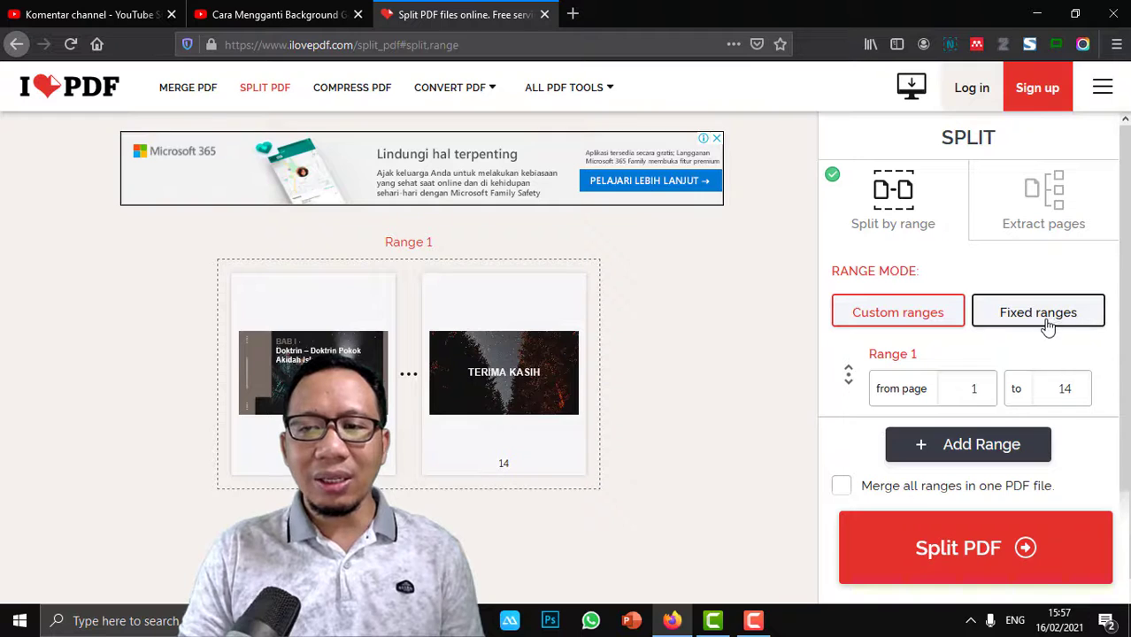
Step: Try fixed ranges, then return to Custom ranges and set Range 1's start page to 3
left_click(1055, 325)
scroll(498, 368, "down", 5)
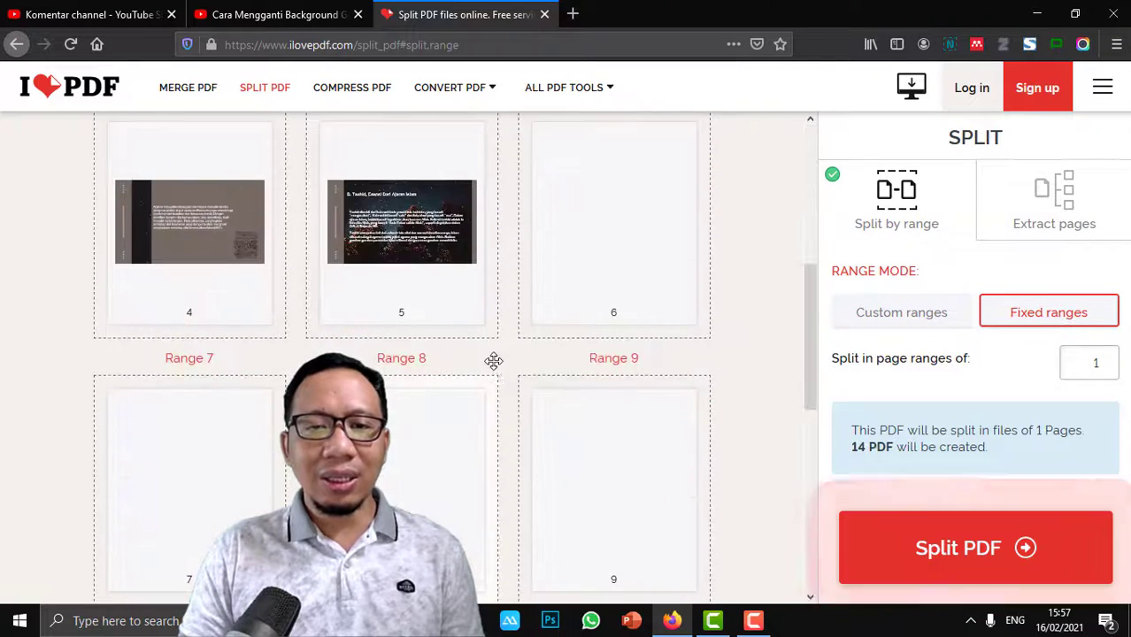
scroll(498, 368, "down", 5)
scroll(498, 368, "up", 5)
scroll(531, 356, "up", 5)
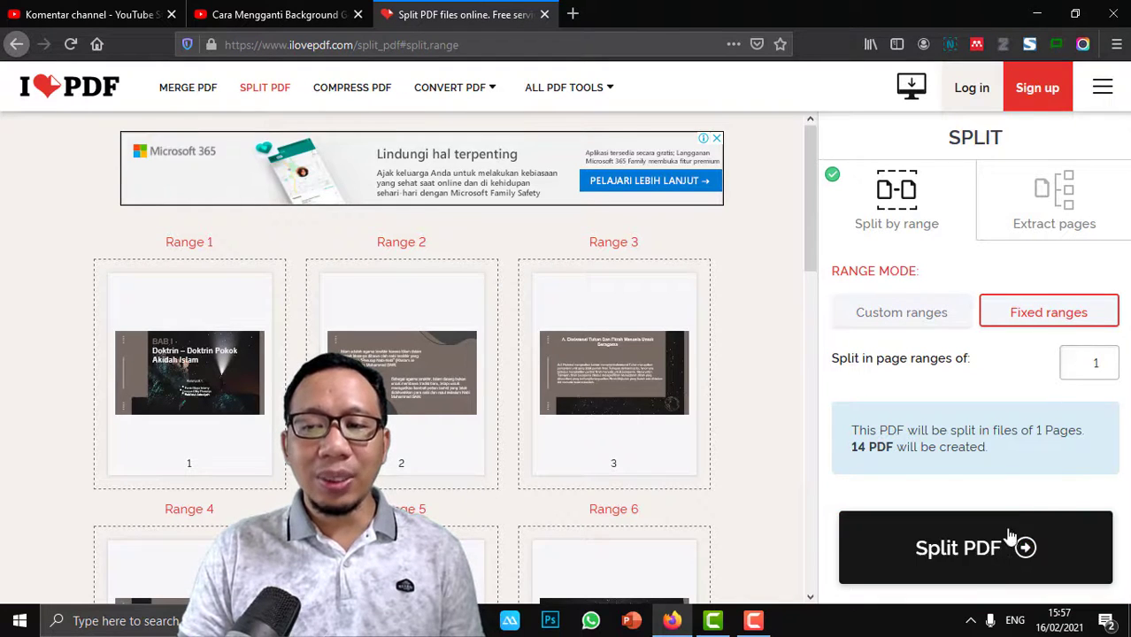
left_click(915, 325)
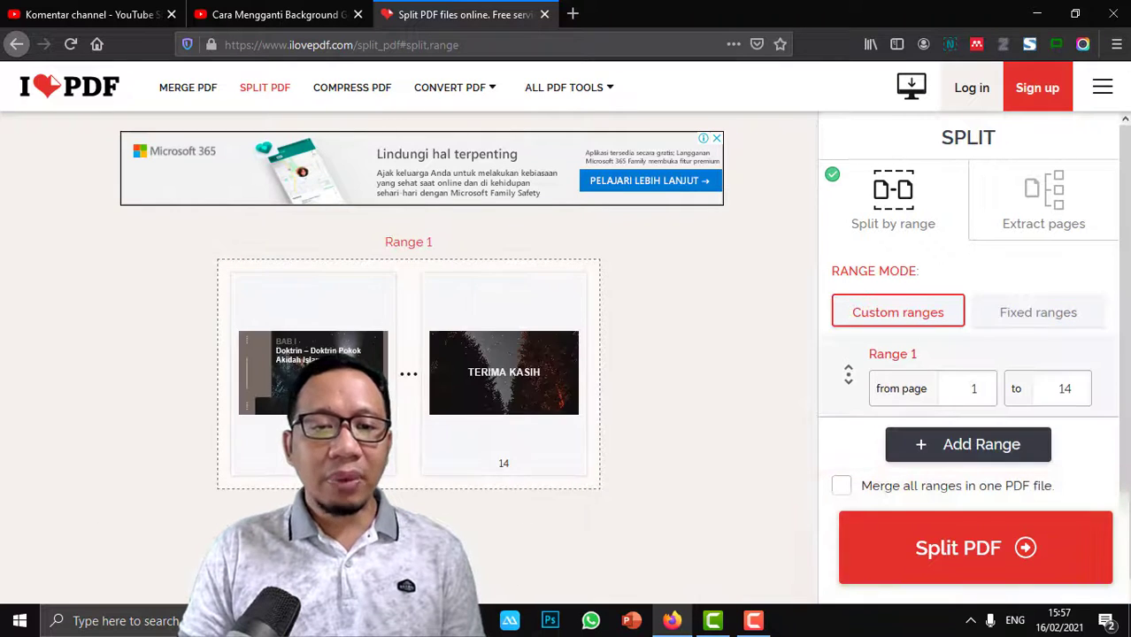
left_click(970, 389)
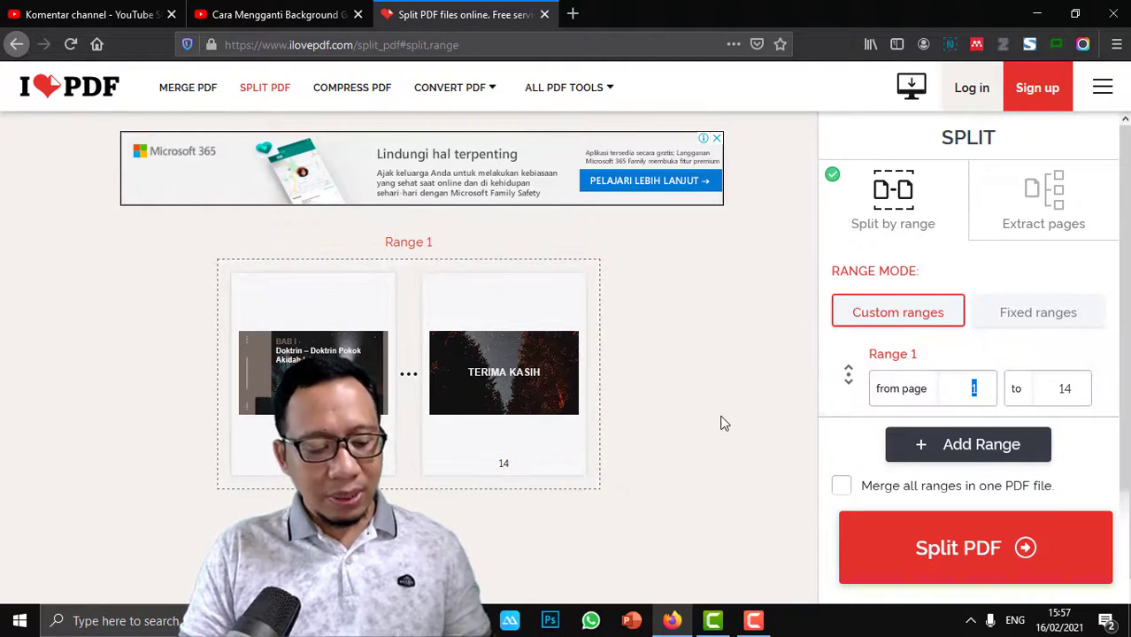
type("3")
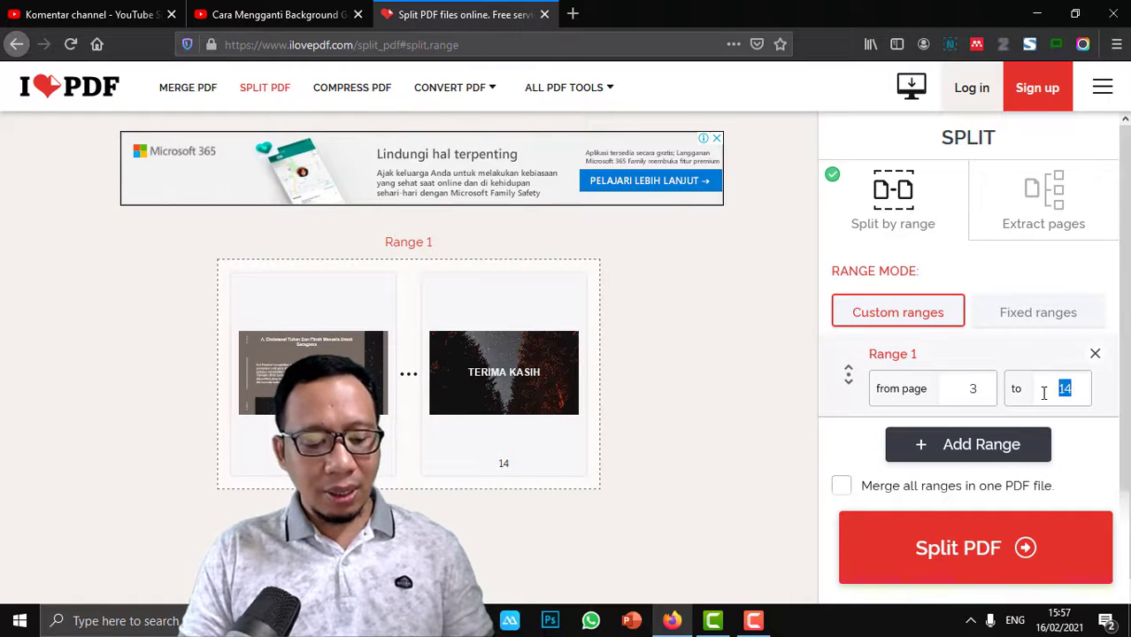
type("4")
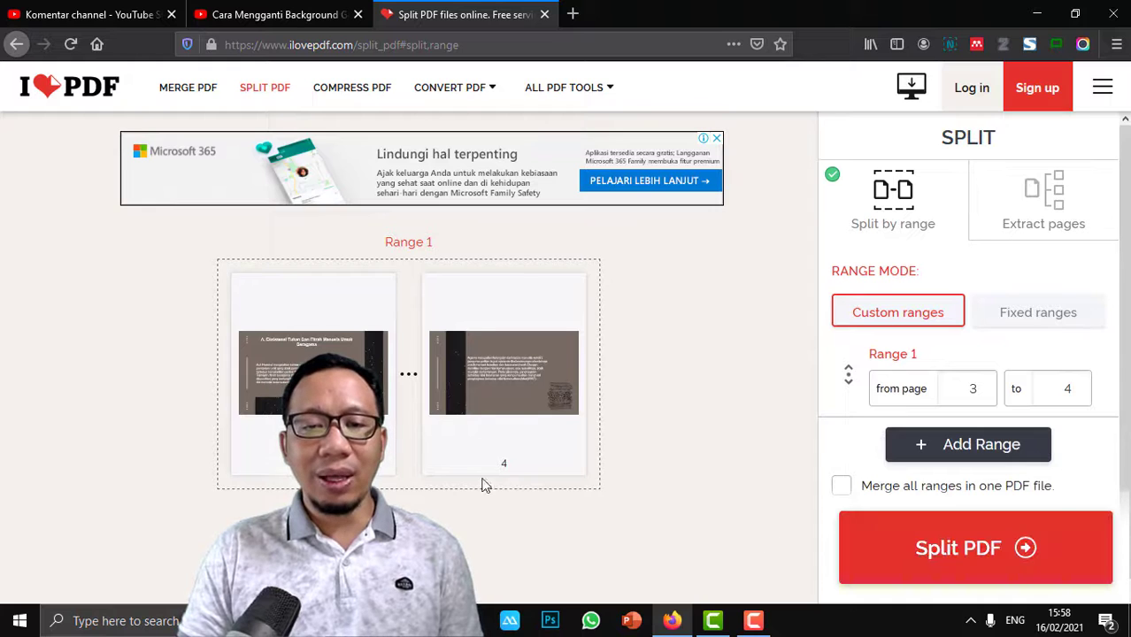
Step: Split out pages 3–4 and save the resulting PDF
left_click(984, 563)
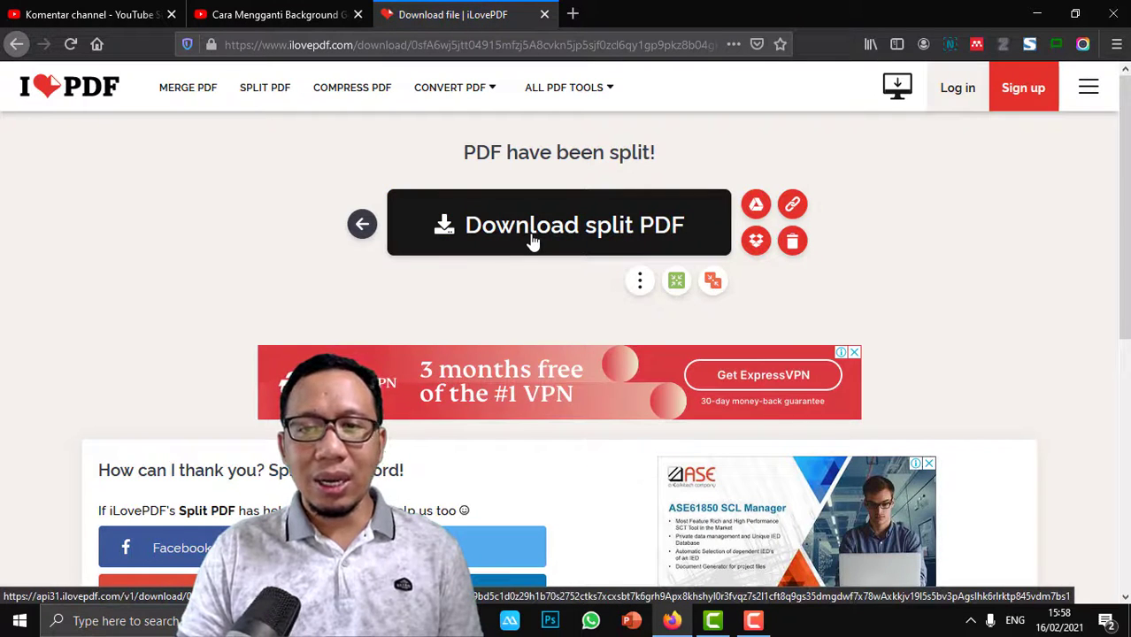
left_click_drag(532, 243, 699, 274)
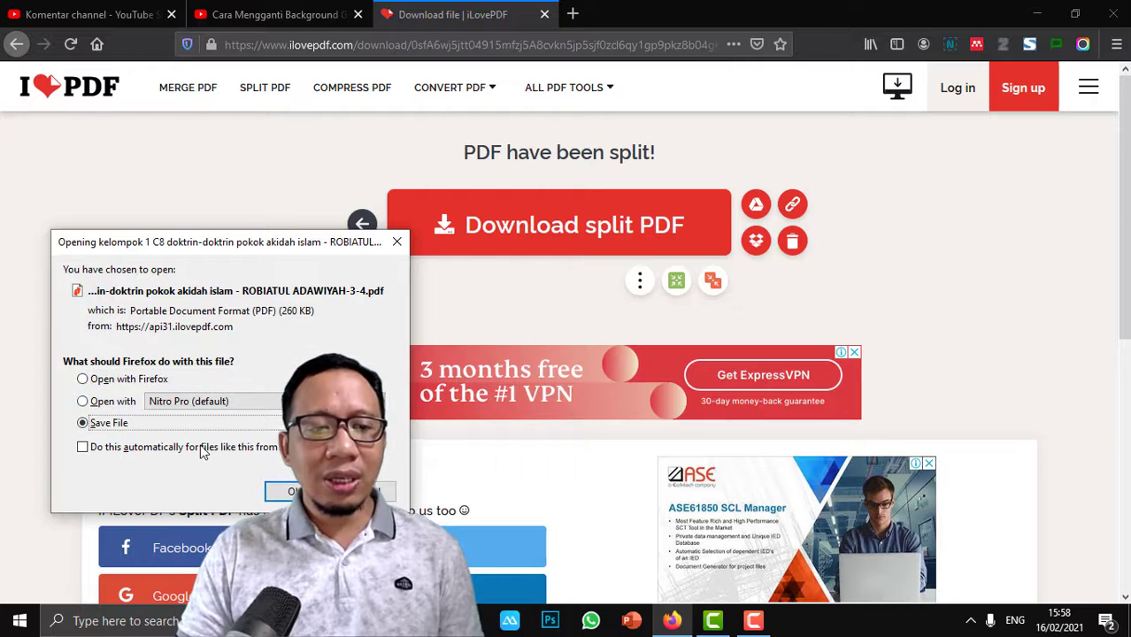
left_click(296, 492)
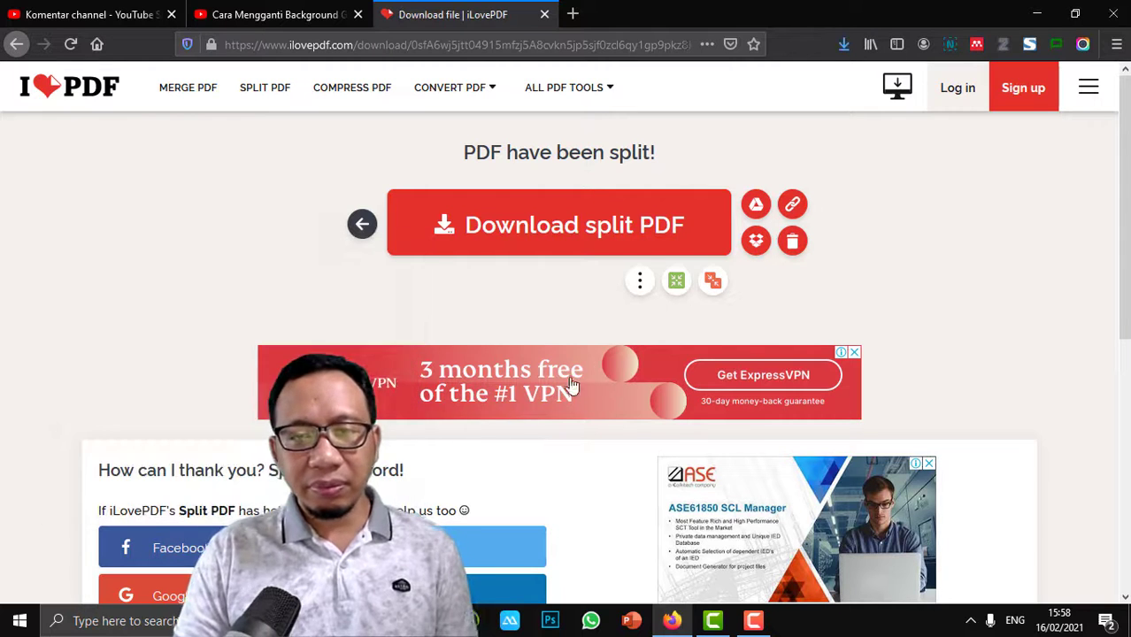
Step: Open the downloaded two-page PDF in a new tab to review it, then return to iLovePDF
left_click(834, 41)
left_click(725, 73)
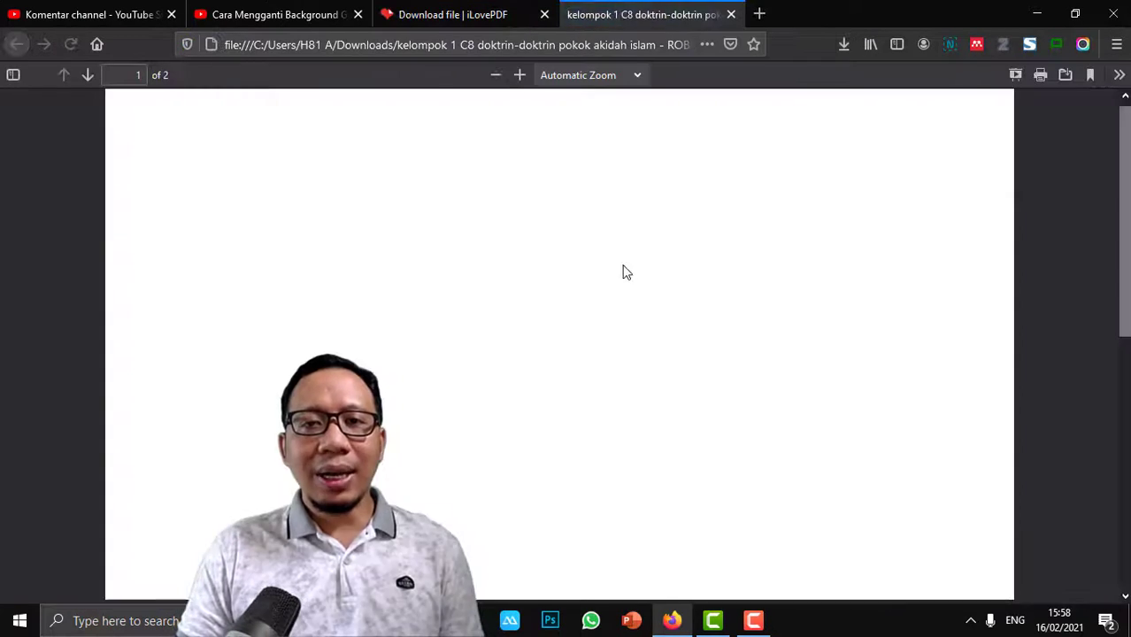
scroll(823, 258, "down", 10)
scroll(652, 377, "up", 10)
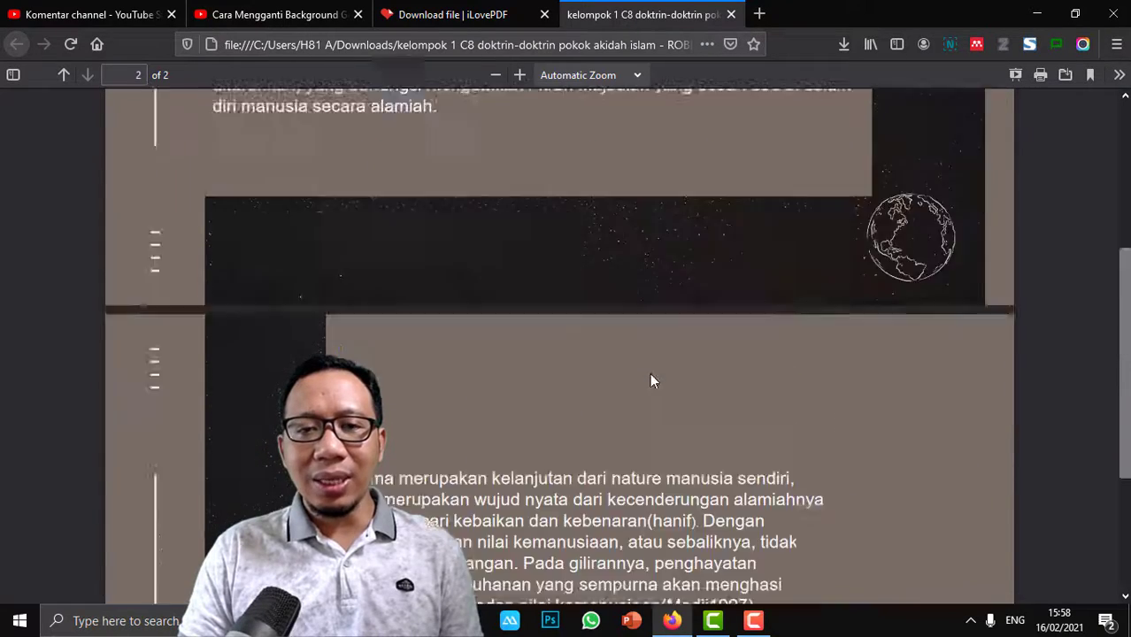
scroll(477, 346, "down", 10)
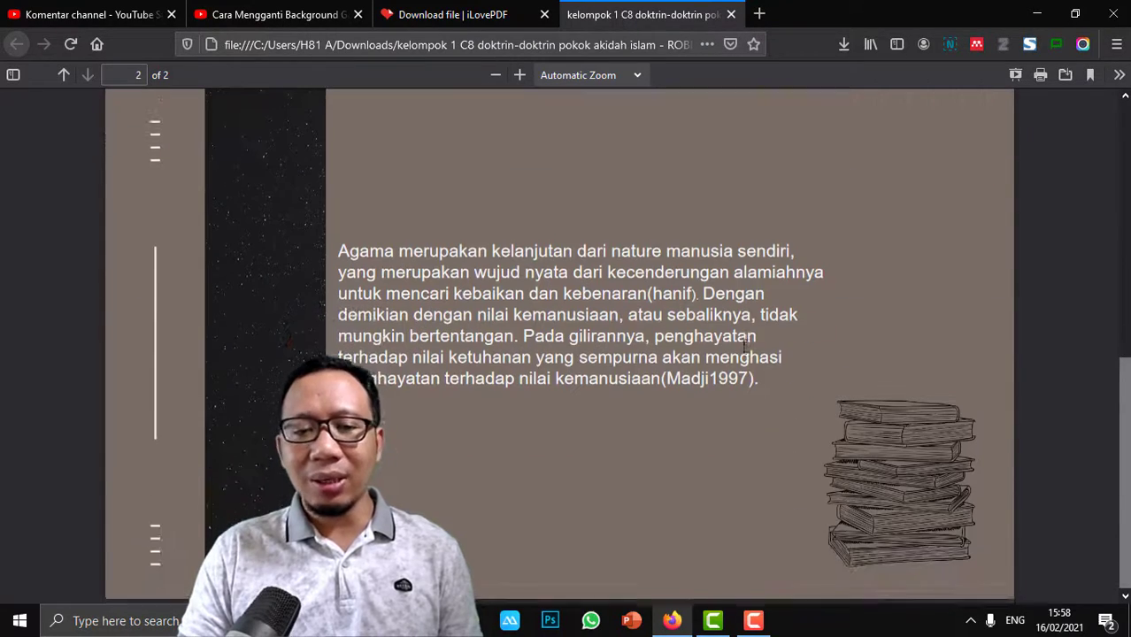
scroll(655, 327, "up", 5)
scroll(538, 298, "down", 5)
scroll(598, 342, "up", 5)
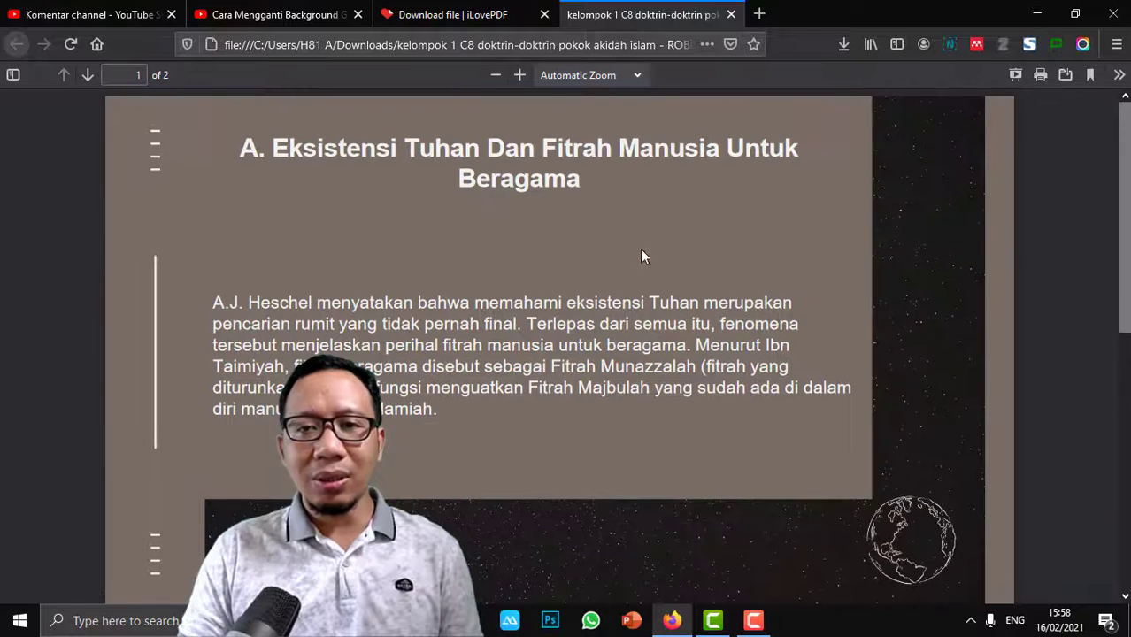
left_click(465, 16)
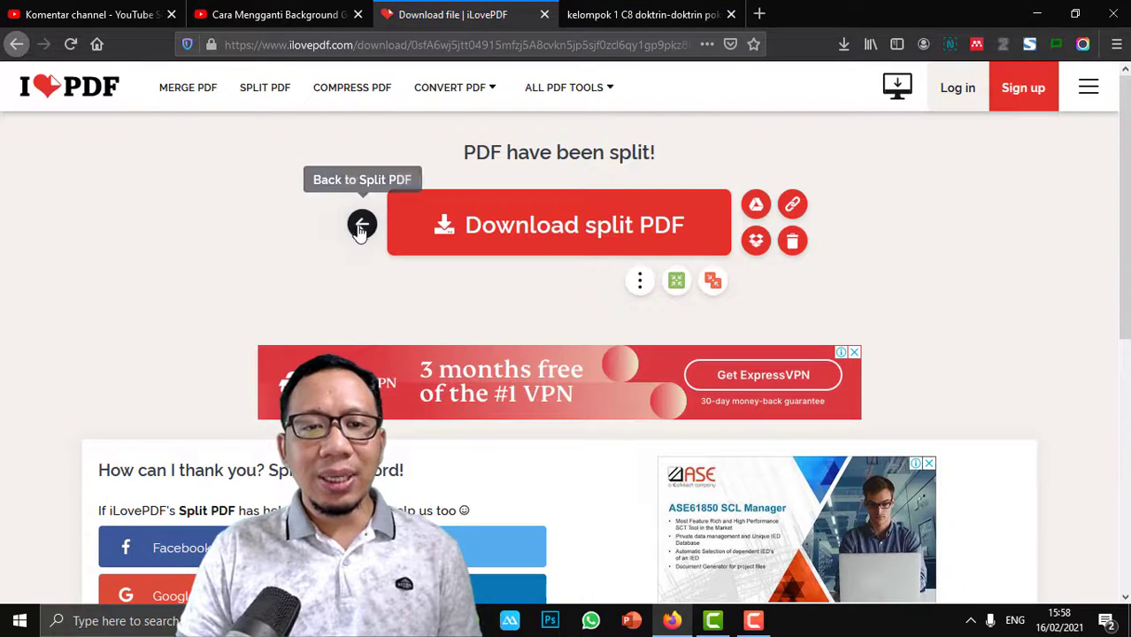
Step: Go back to Split PDF and reload the original 14-page kelompok 1 C8 slides PDF
left_click(359, 228)
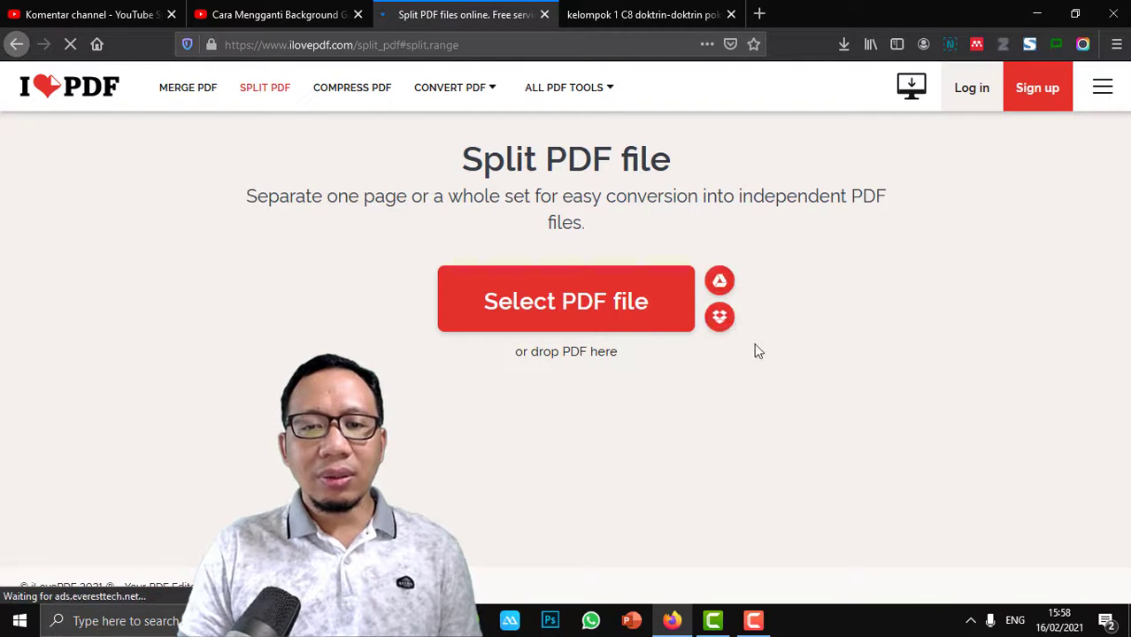
left_click(593, 309)
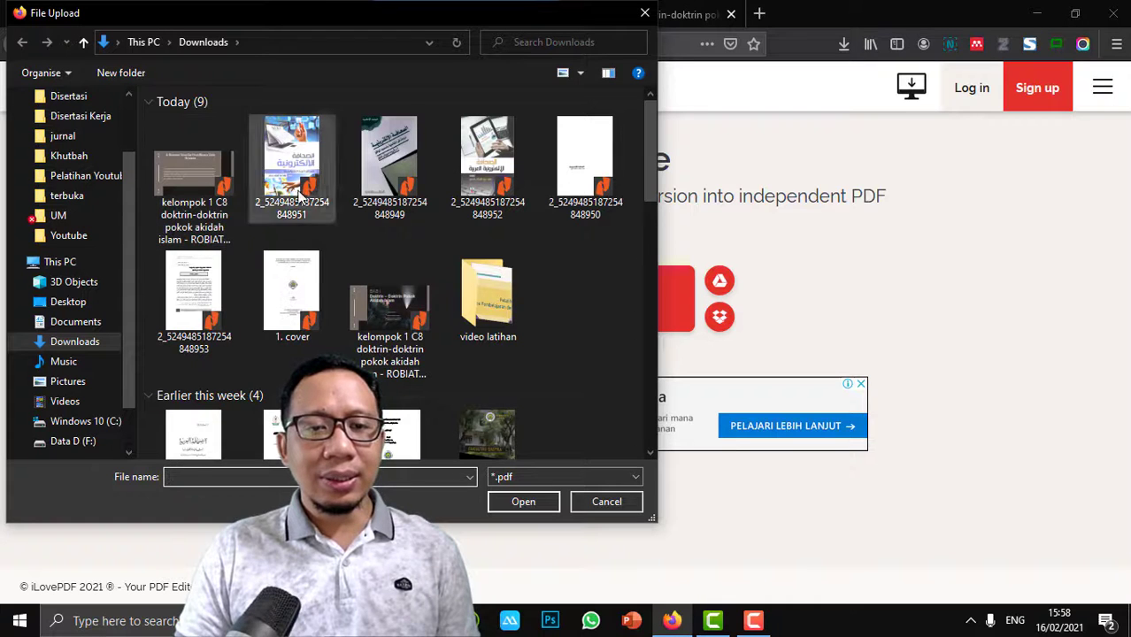
double_click(386, 307)
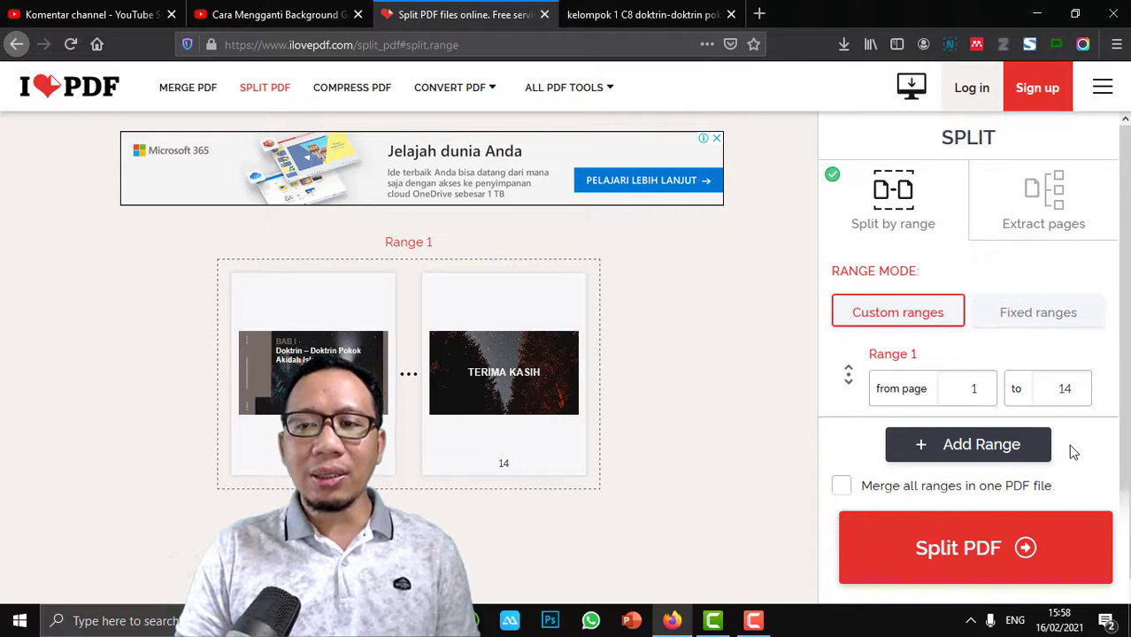
Step: Split the PDF in Extract pages mode with Extract all pages into 14 single-page files
left_click(1068, 212)
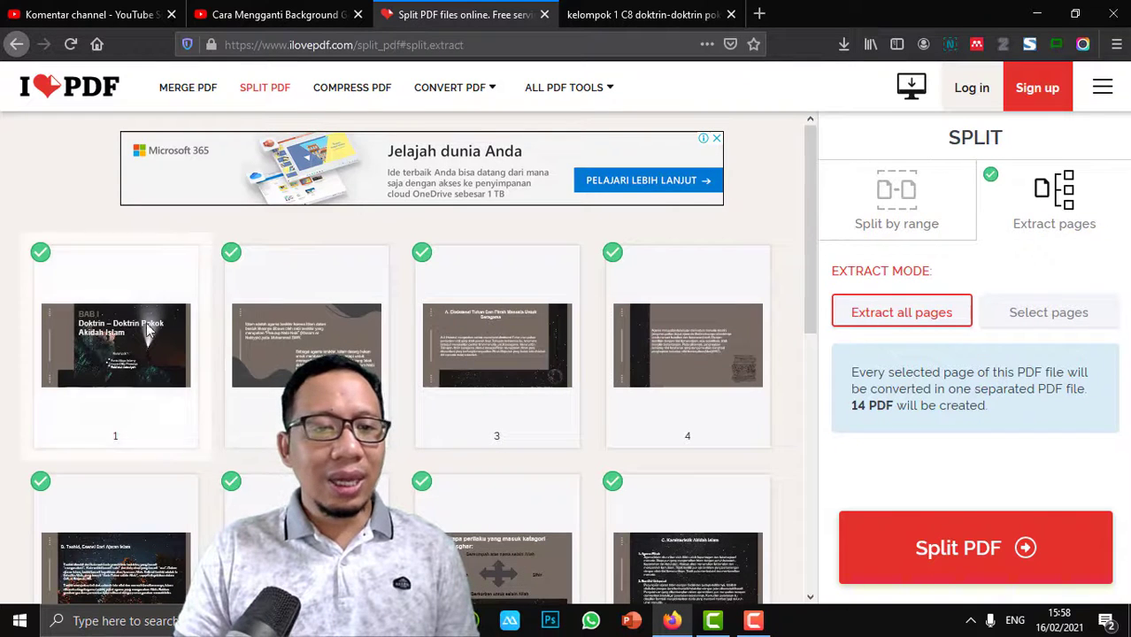
scroll(669, 329, "down", 6)
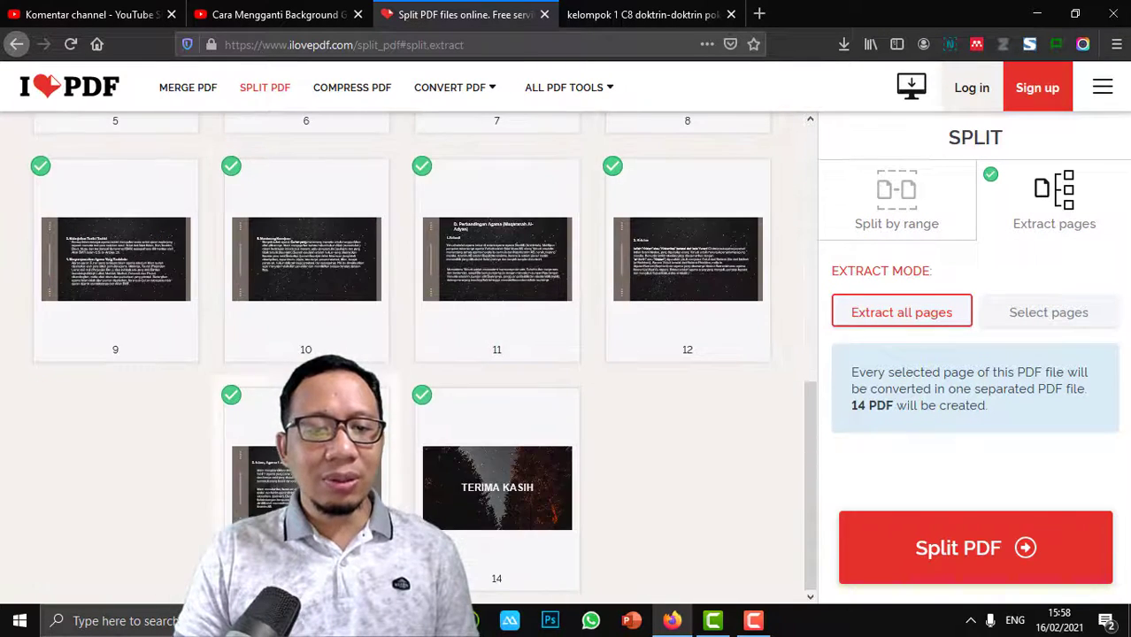
scroll(403, 354, "up", 6)
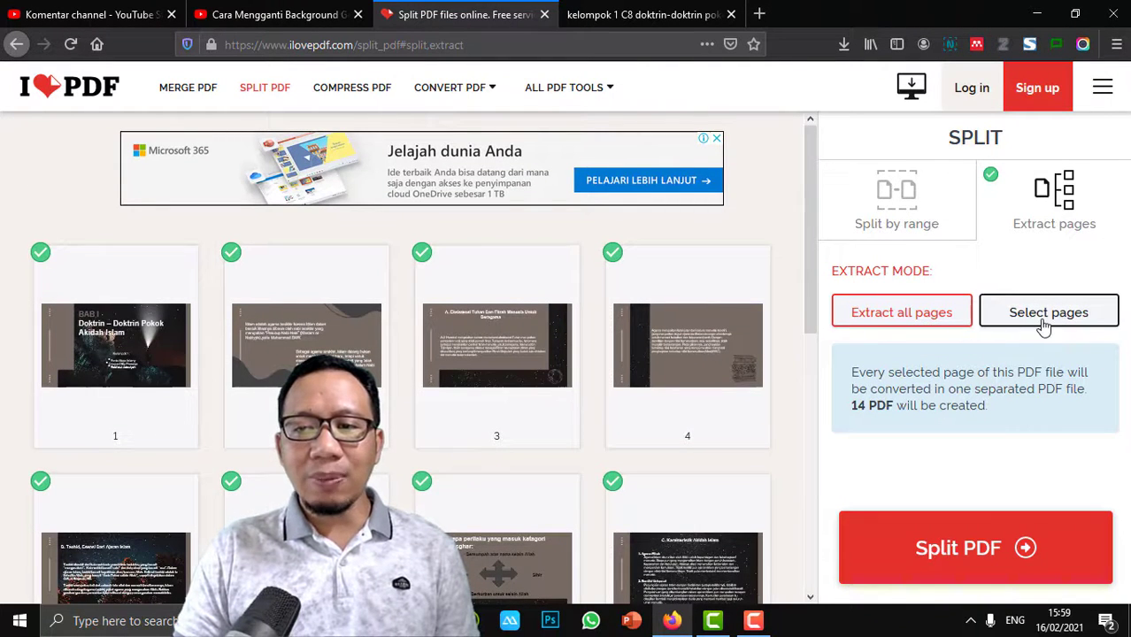
left_click(1039, 325)
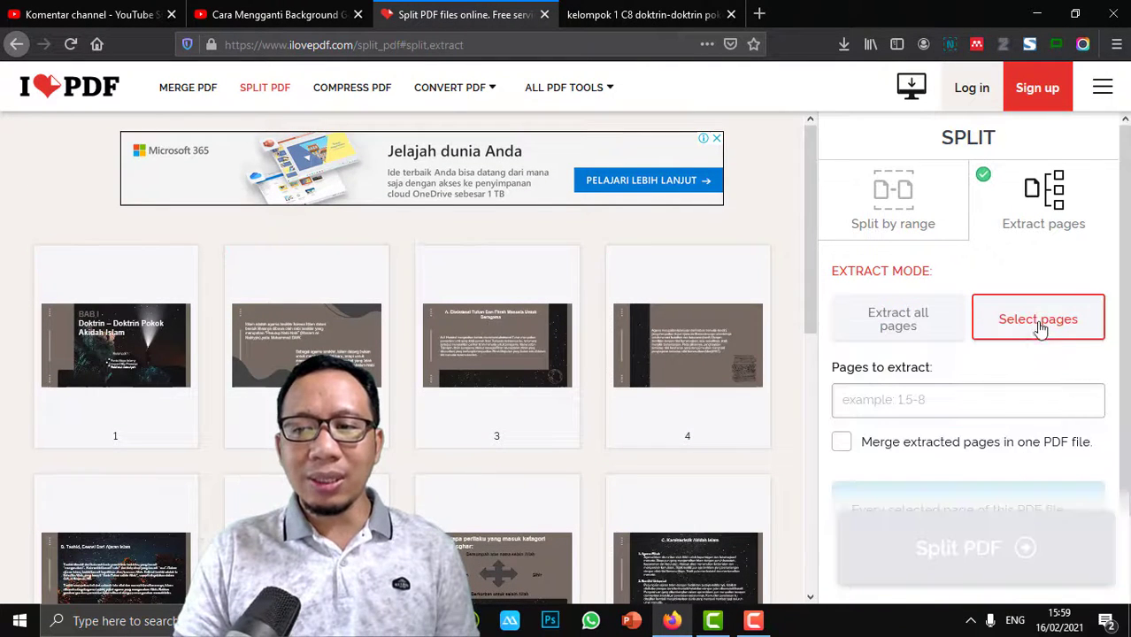
left_click(907, 334)
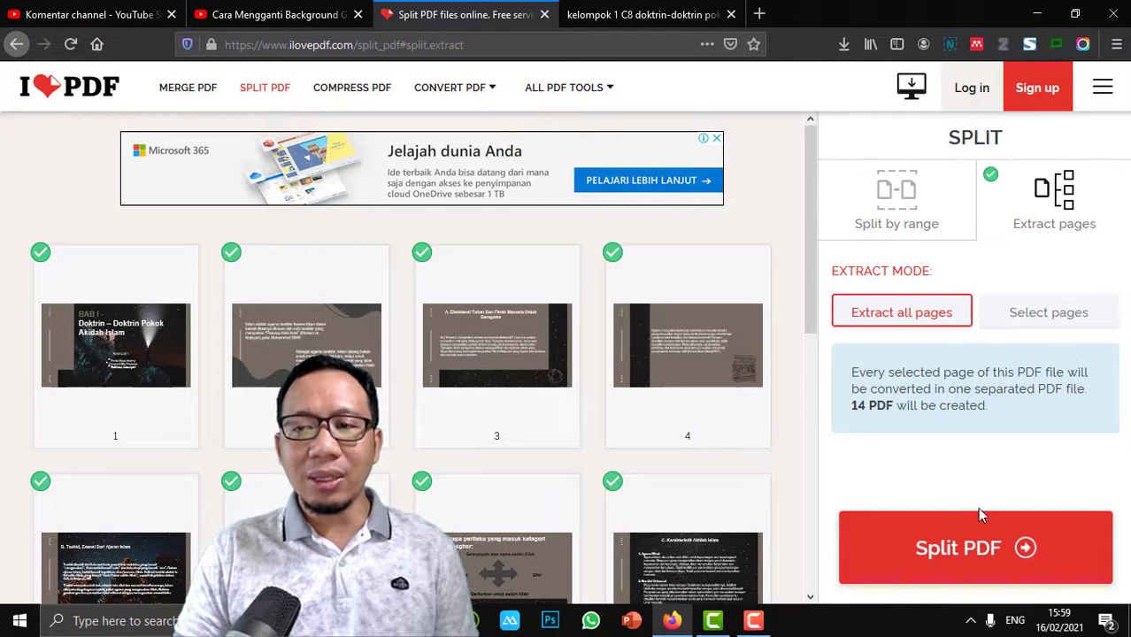
left_click(974, 551)
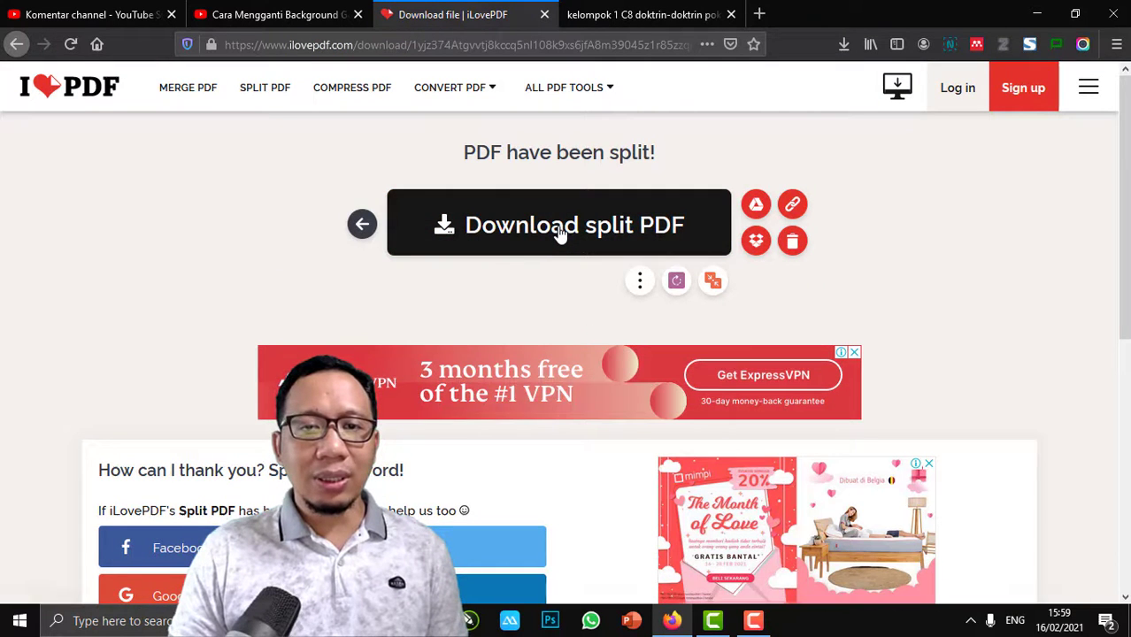
Step: Save ilovepdf_extracted-pages.zip and open its Downloads folder in File Explorer
left_click(559, 232)
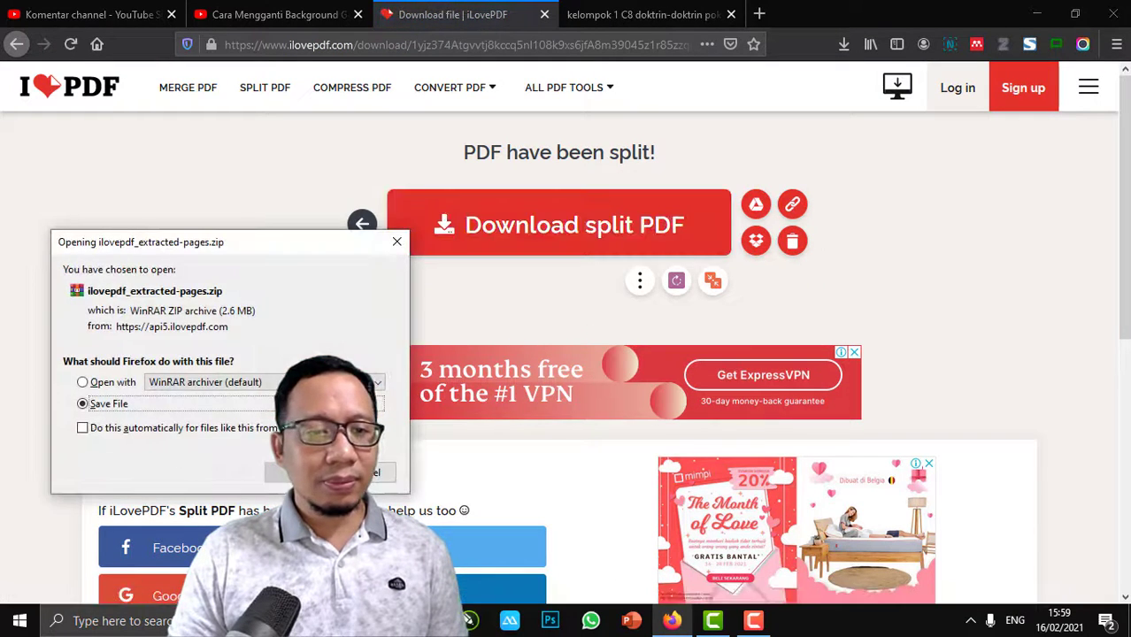
left_click(292, 472)
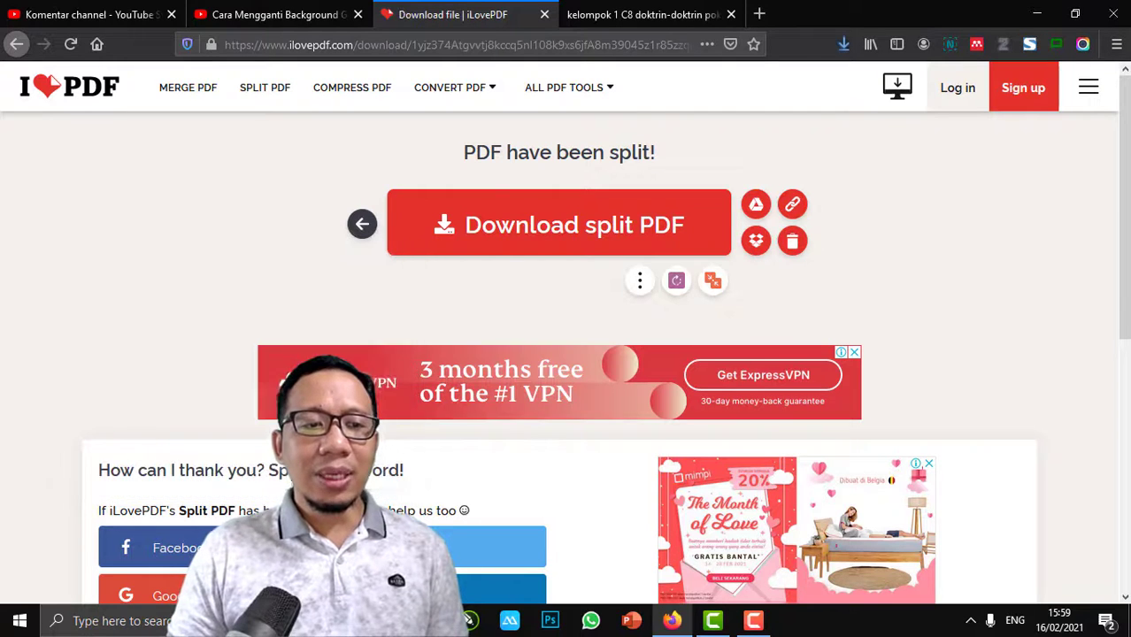
left_click(841, 53)
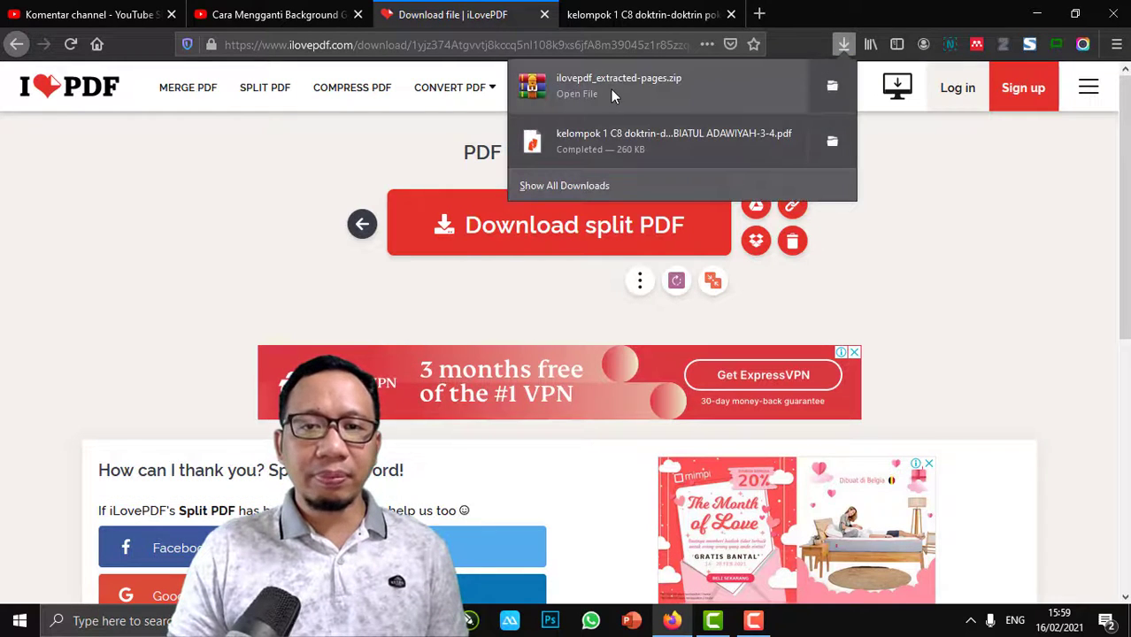
right_click(610, 90)
left_click(653, 103)
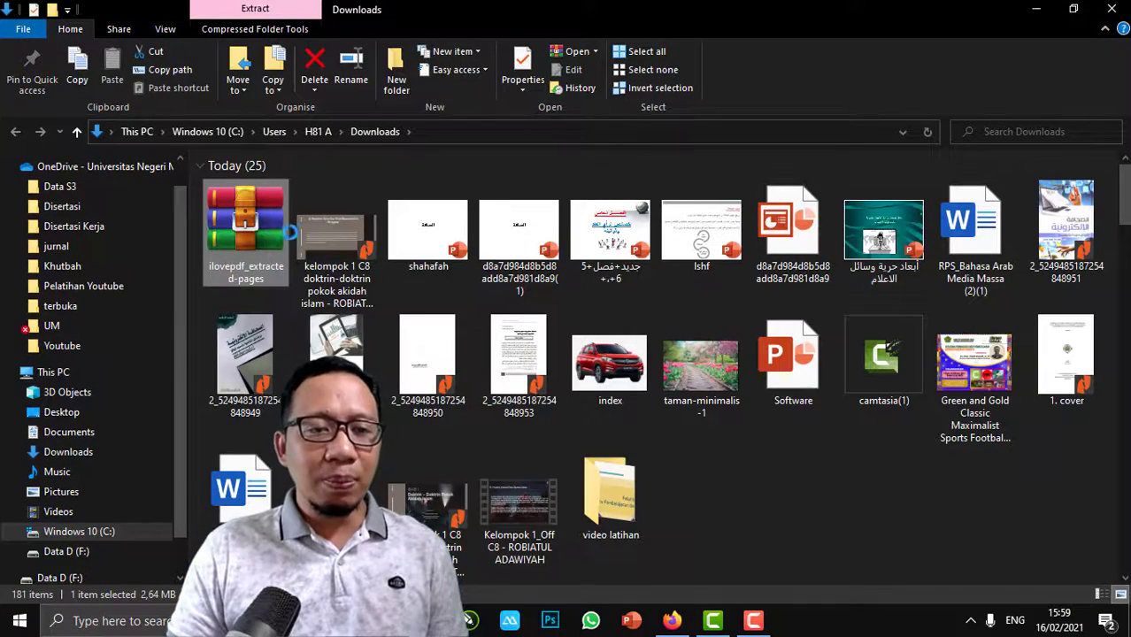
Step: Extract ilovepdf_extracted-pages.zip into Downloads with WinRAR
right_click(260, 227)
left_click(314, 232)
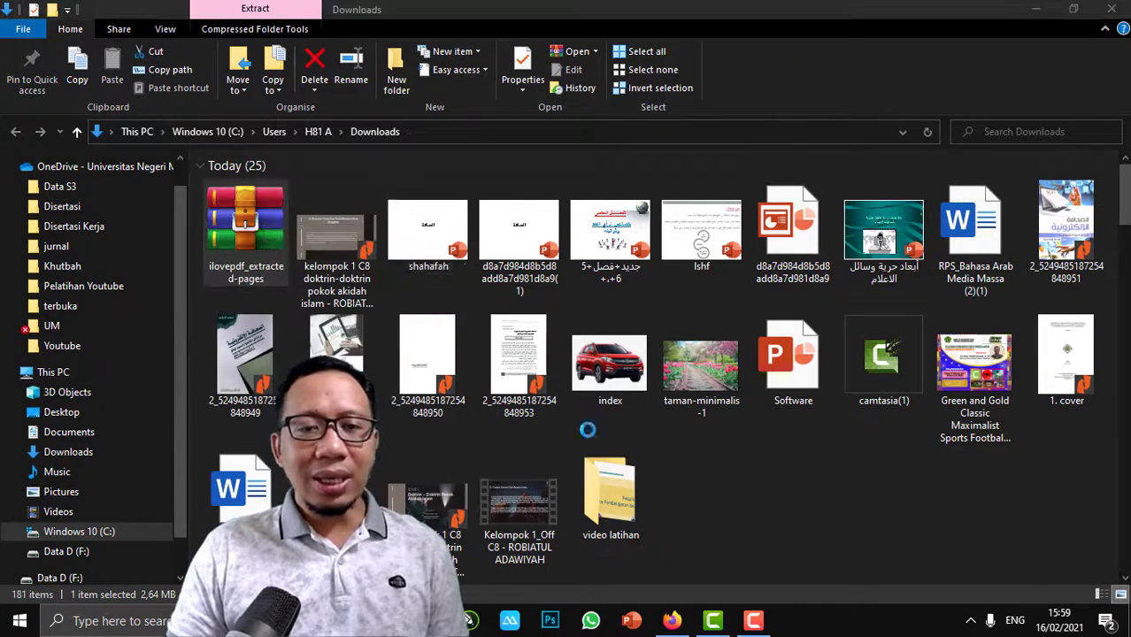
left_click(617, 481)
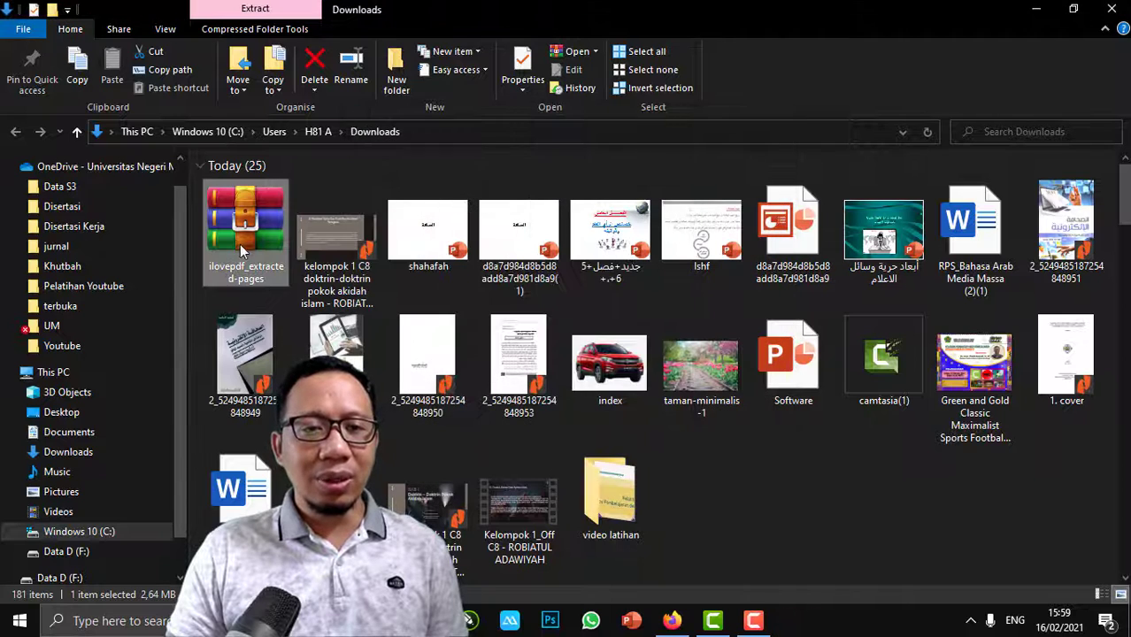
Step: Open the ilovepdf_extracted-pages folder, widen the Name column to view all 14 PDFs, then minimize Explorer
double_click(705, 489)
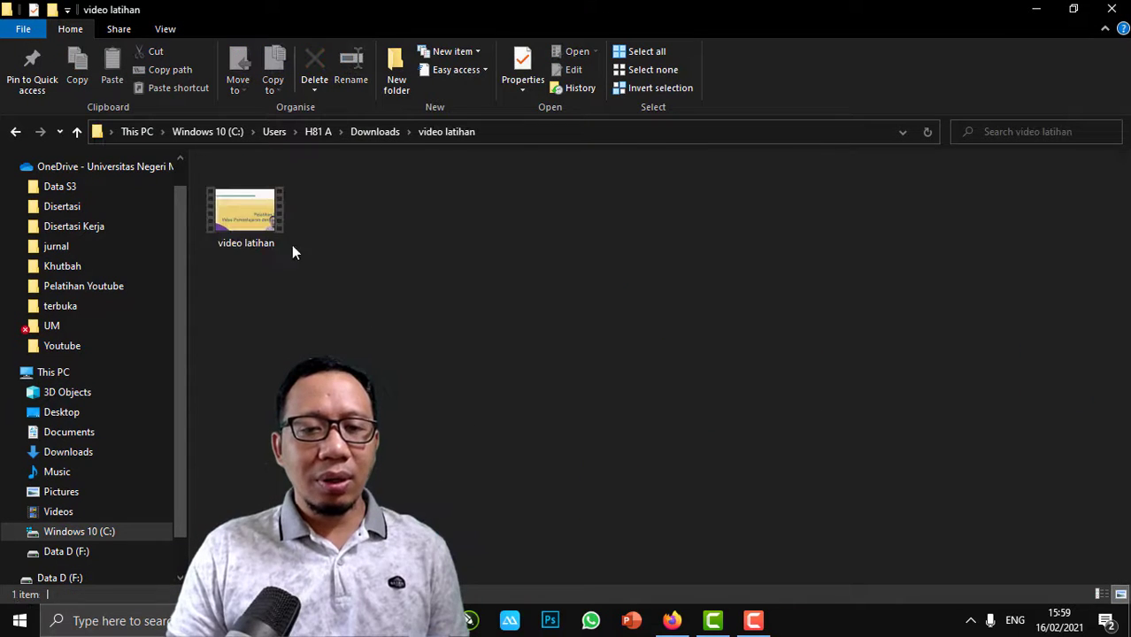
left_click(376, 133)
double_click(616, 512)
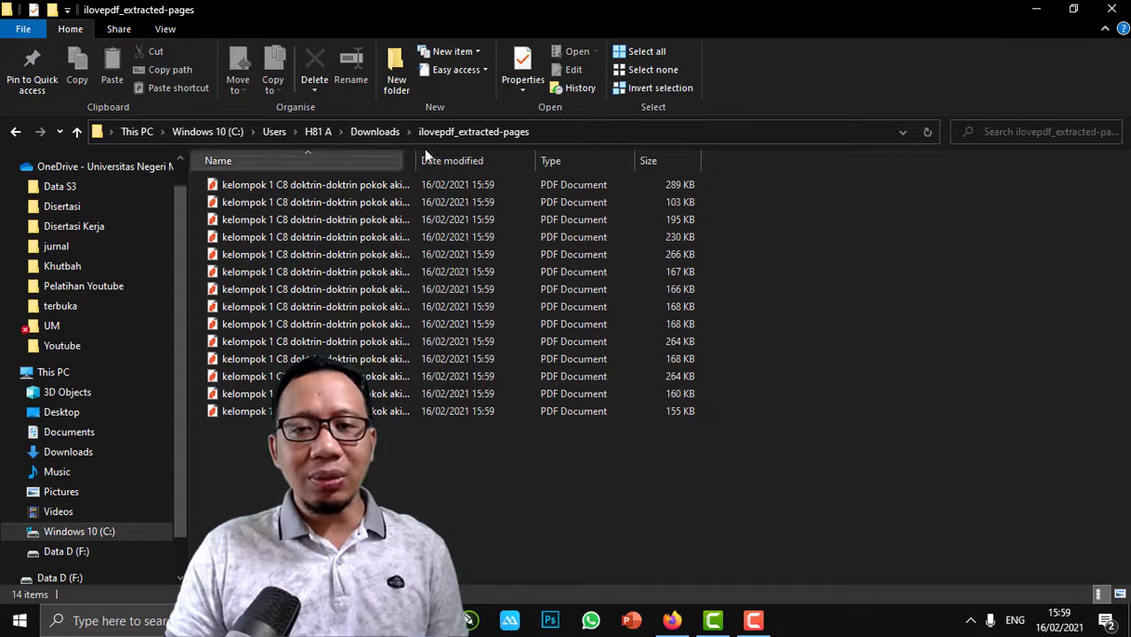
left_click_drag(416, 161, 776, 168)
left_click(564, 183)
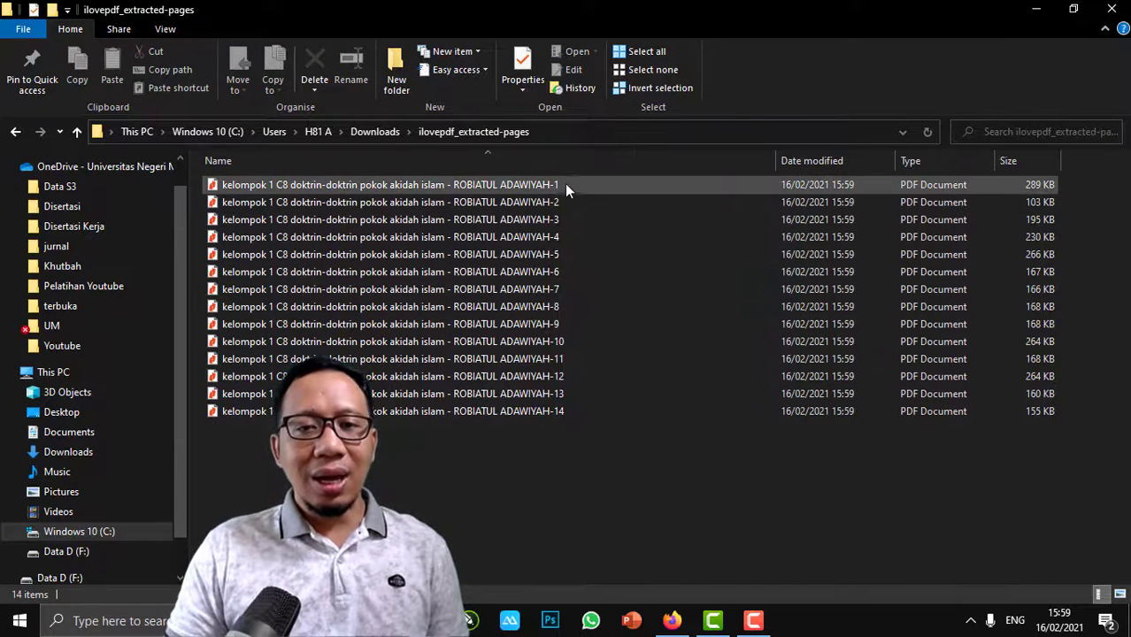
left_click(576, 411)
left_click(1038, 11)
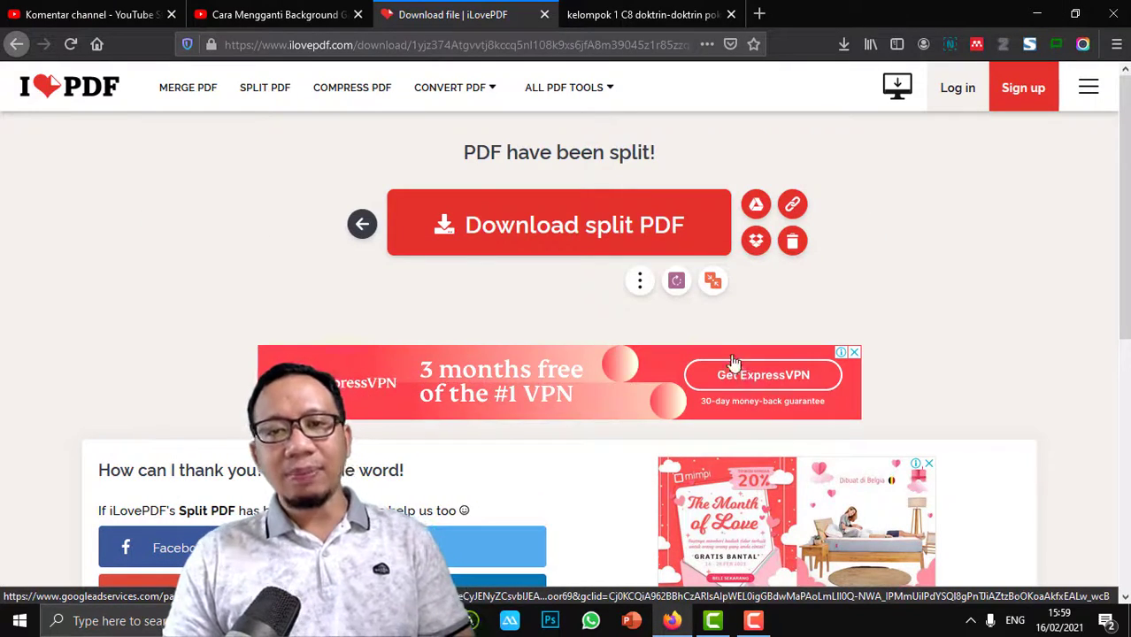
left_click(639, 280)
left_click(283, 15)
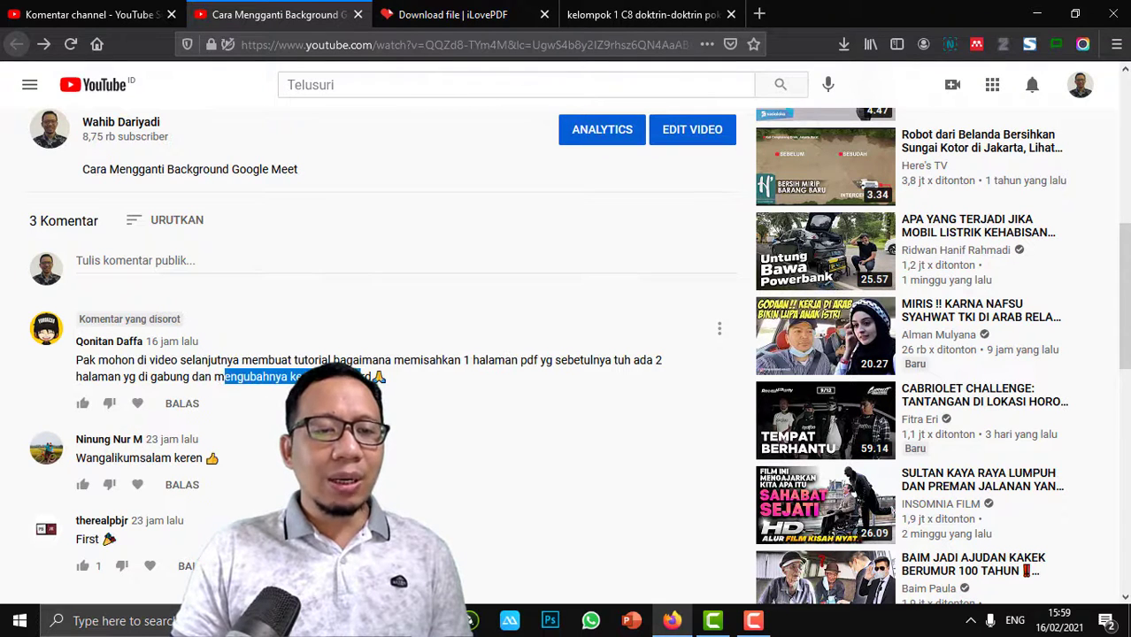
left_click(489, 16)
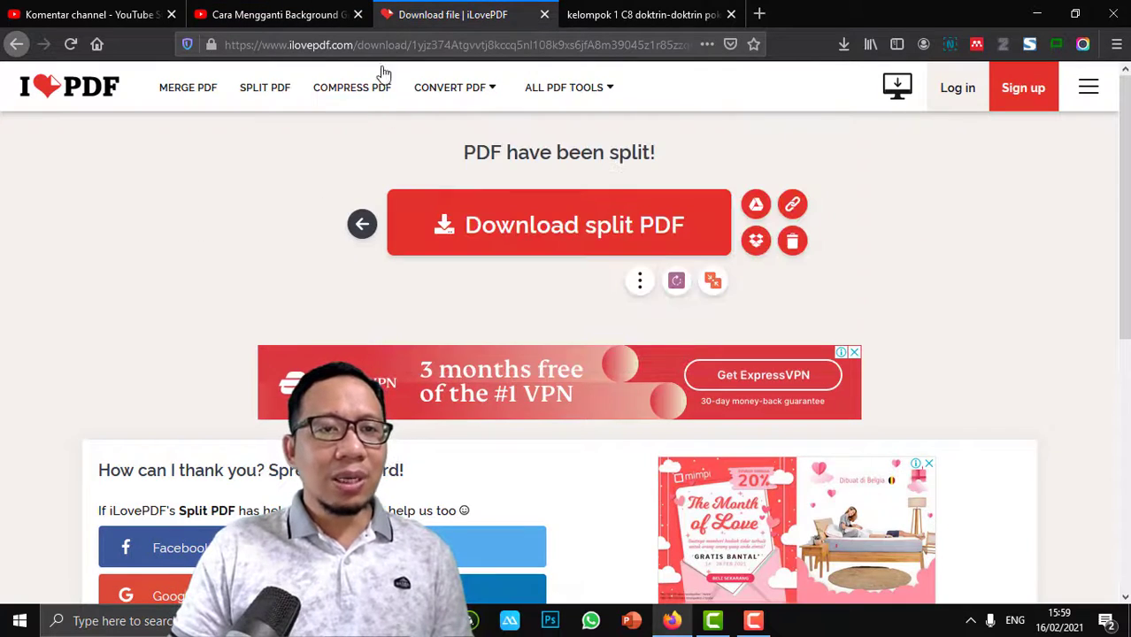
left_click(381, 44)
type("https://www.ilovepdf.com/")
key("Return")
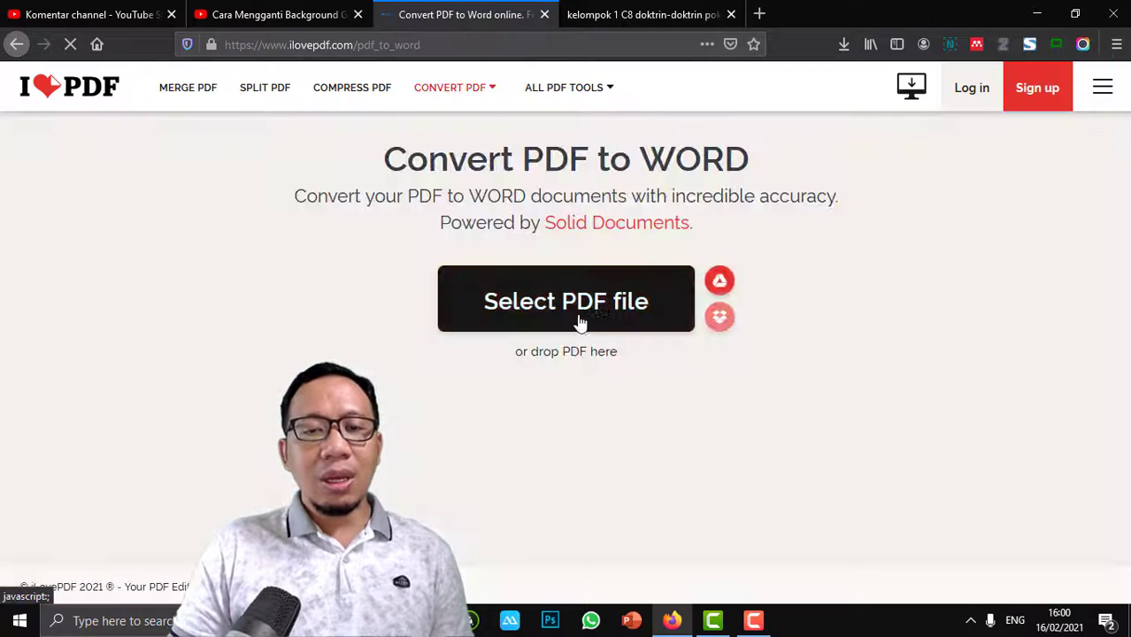
Step: Upload the split 2-page PDF to iLovePDF and convert it to an editable Word document
left_click(616, 311)
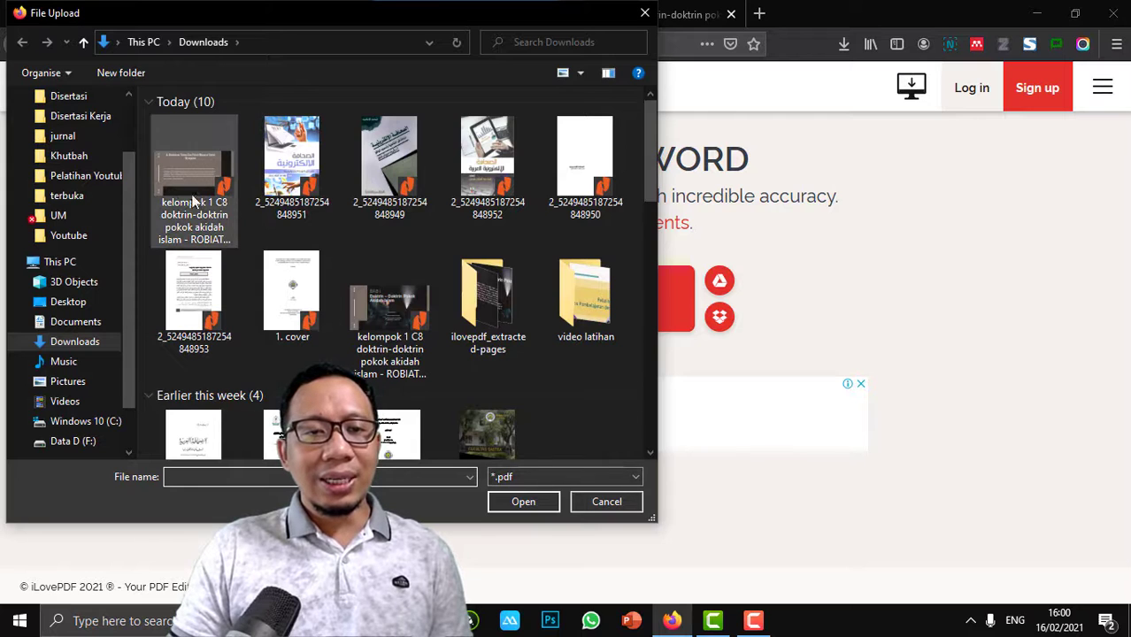
double_click(197, 170)
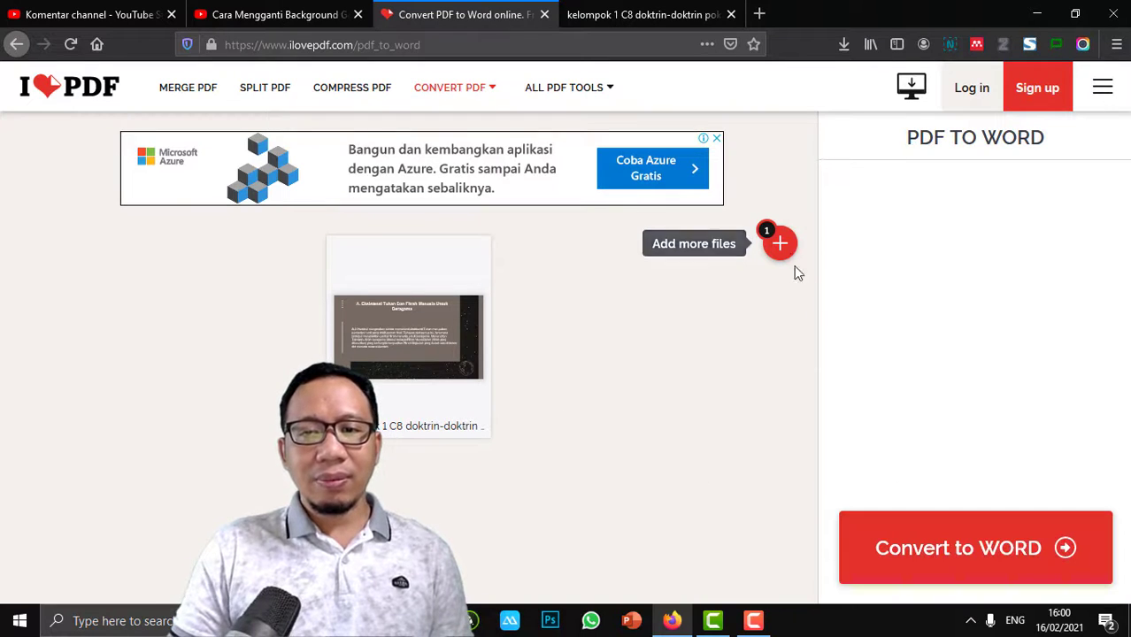
mouse_move(784, 249)
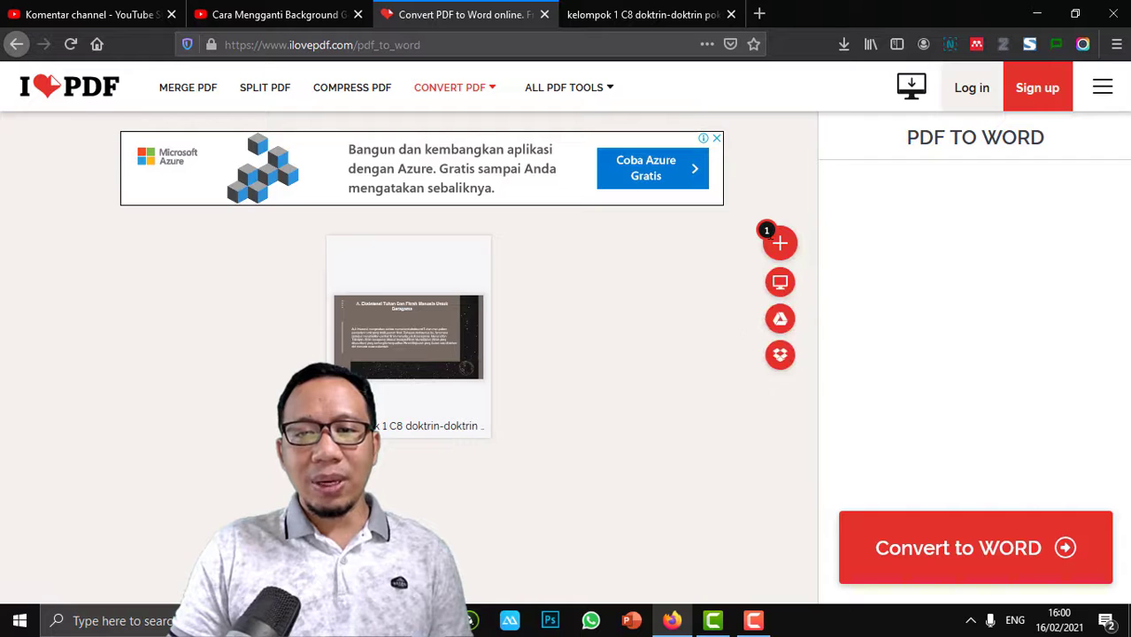
left_click(978, 566)
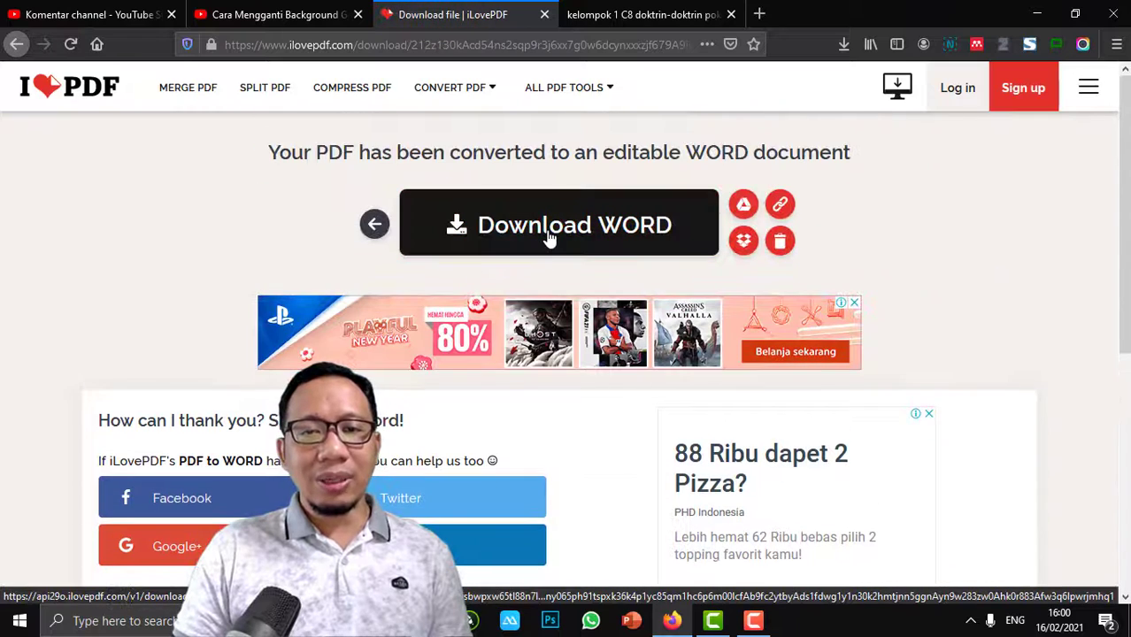
Step: Save the converted Word file to disk and open the downloaded .docx in Word
left_click(546, 244)
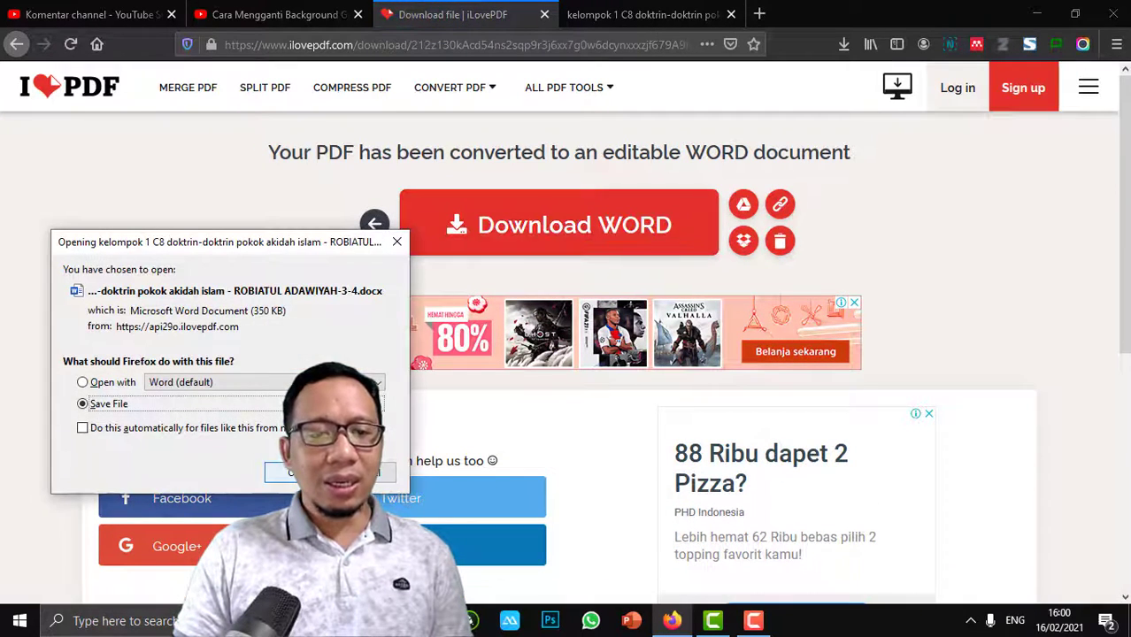
left_click(329, 472)
left_click(843, 44)
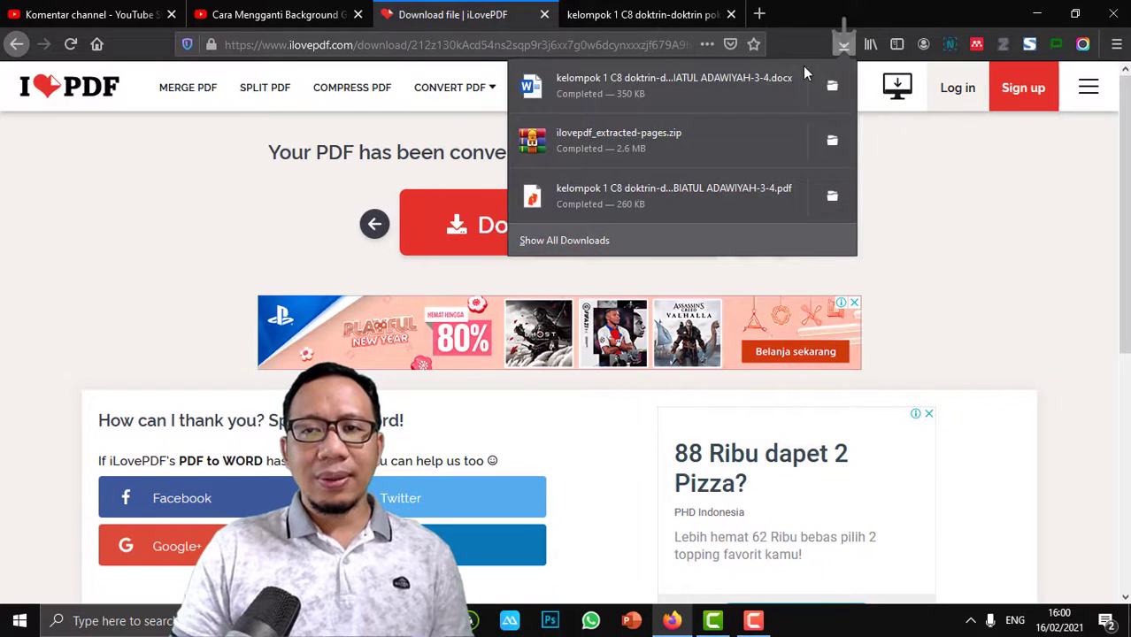
left_click(761, 79)
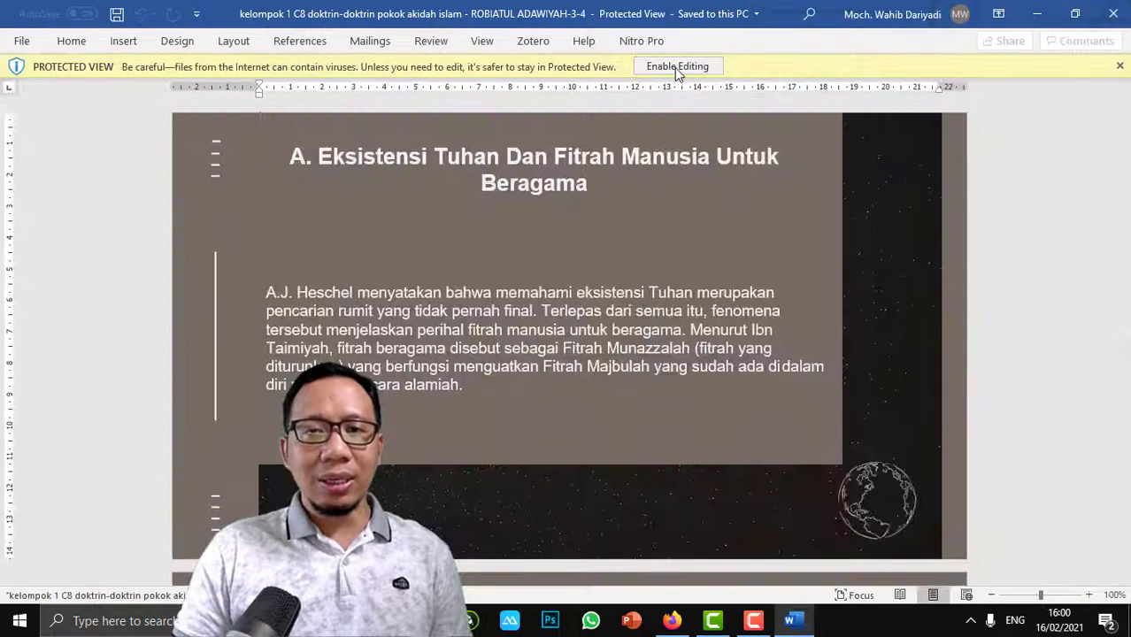
Step: Enable editing and test typing 'fghfghfgh' in the first paragraph and 'hfghfg' in the Beragama heading
left_click(674, 67)
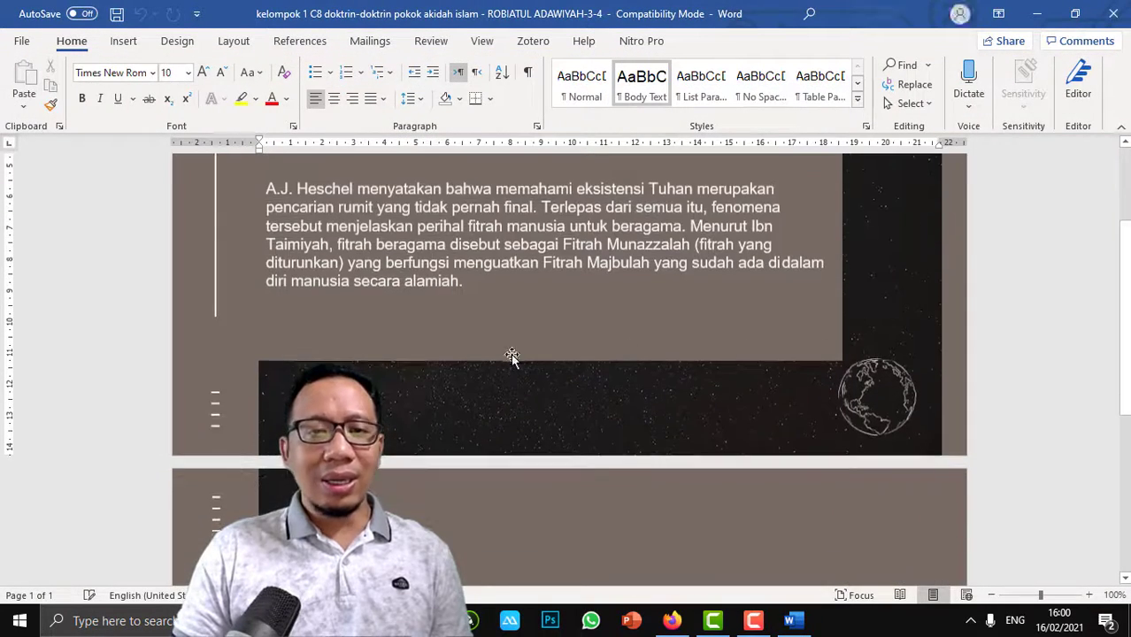
left_click(474, 290)
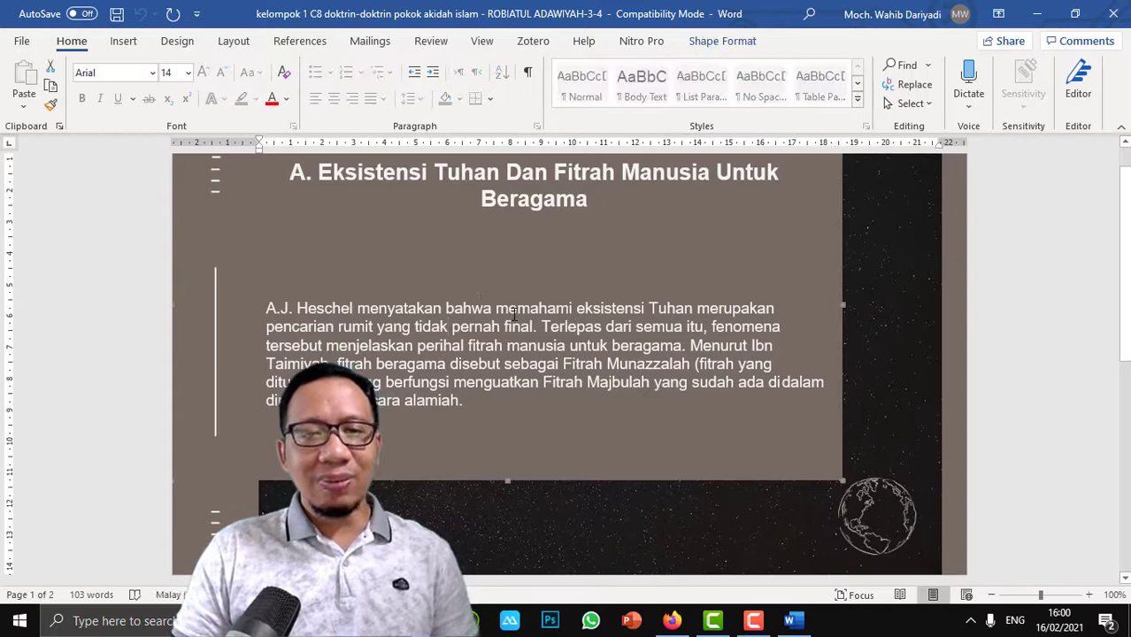
type("fghfghfgh")
left_click(524, 214)
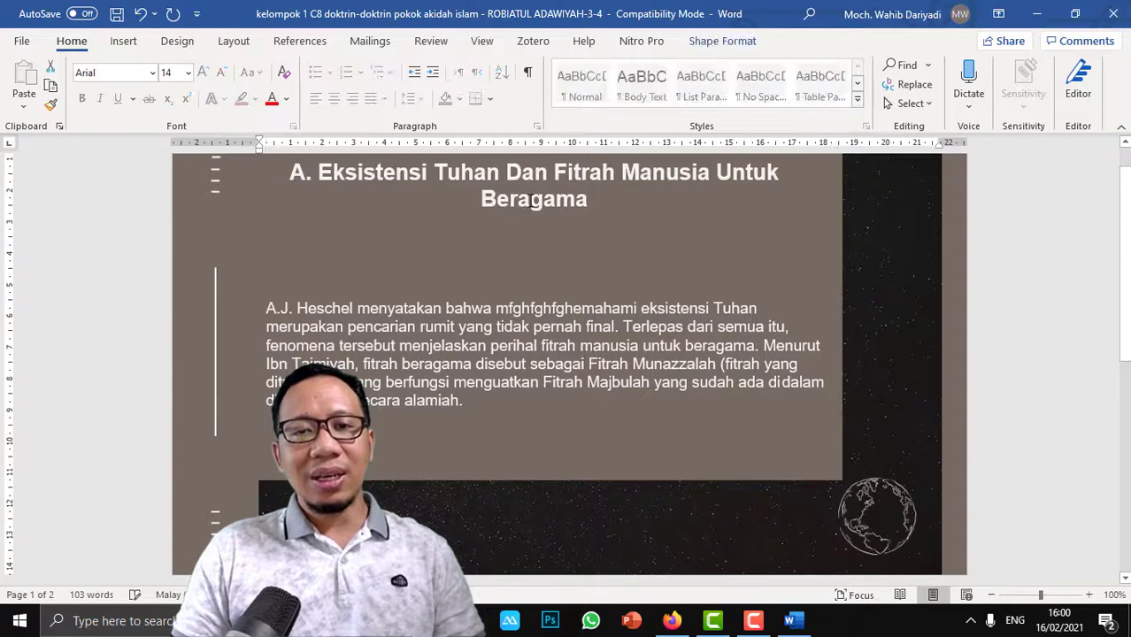
type("hfghfg")
Step: Scroll down through the pages, placing the cursor in the Agama merupakan paragraph
scroll(634, 319, "down", 3)
scroll(615, 361, "down", 15)
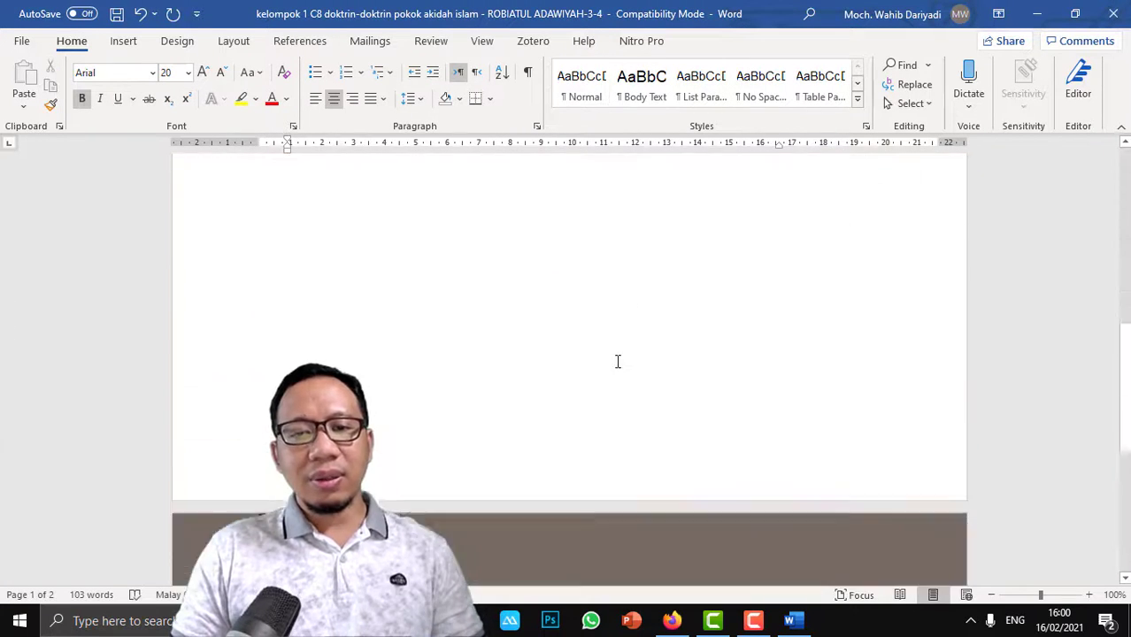
scroll(610, 358, "down", 5)
left_click(738, 436)
scroll(738, 437, "down", 3)
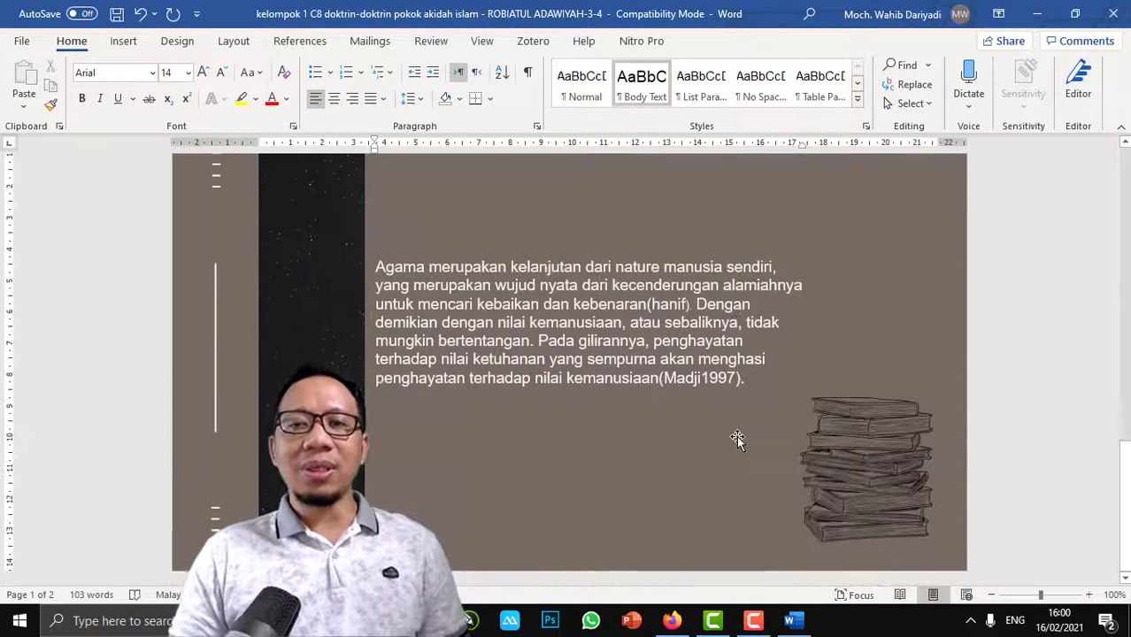